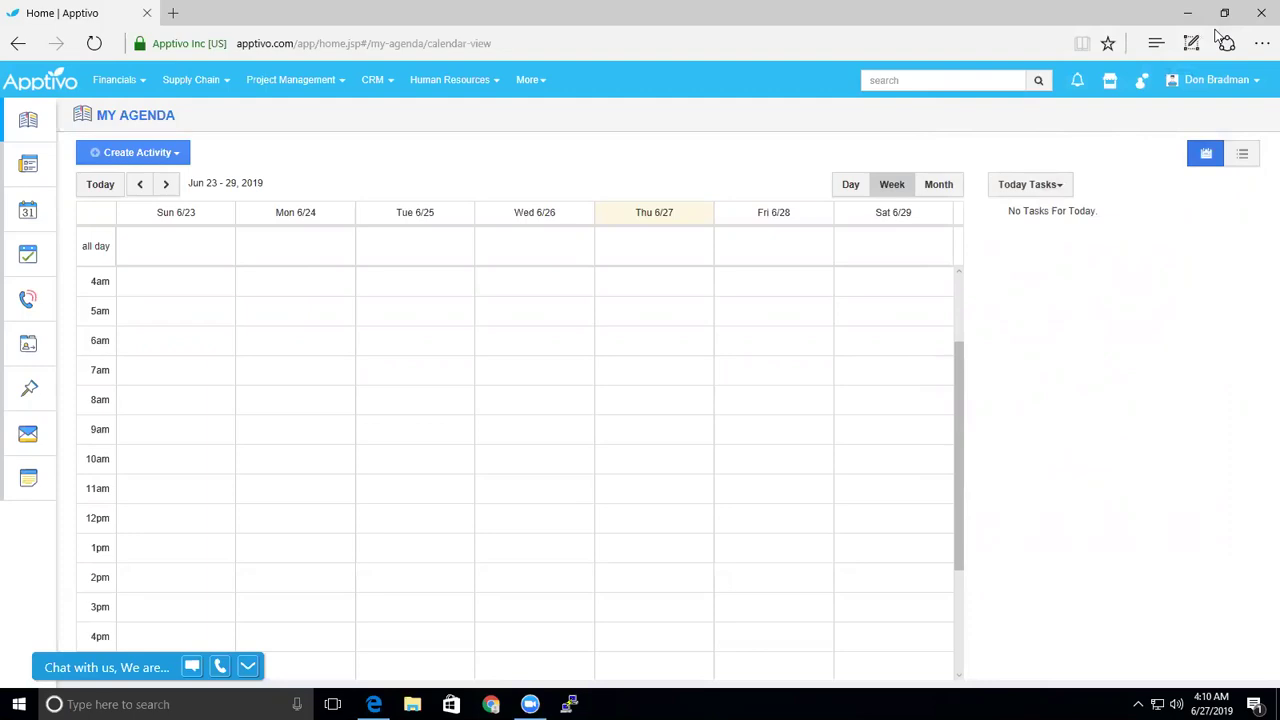
{"action": "left_click", "coordinate": [390, 88]}
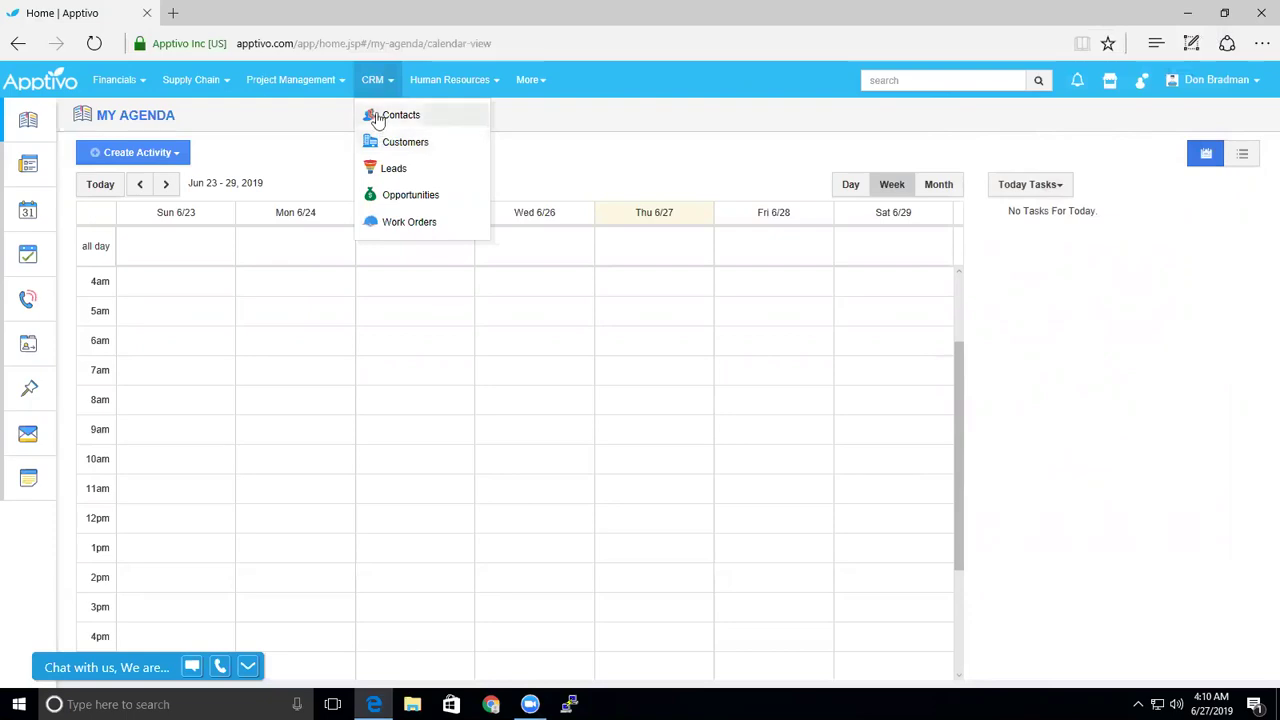
{"action": "left_click", "coordinate": [565, 180]}
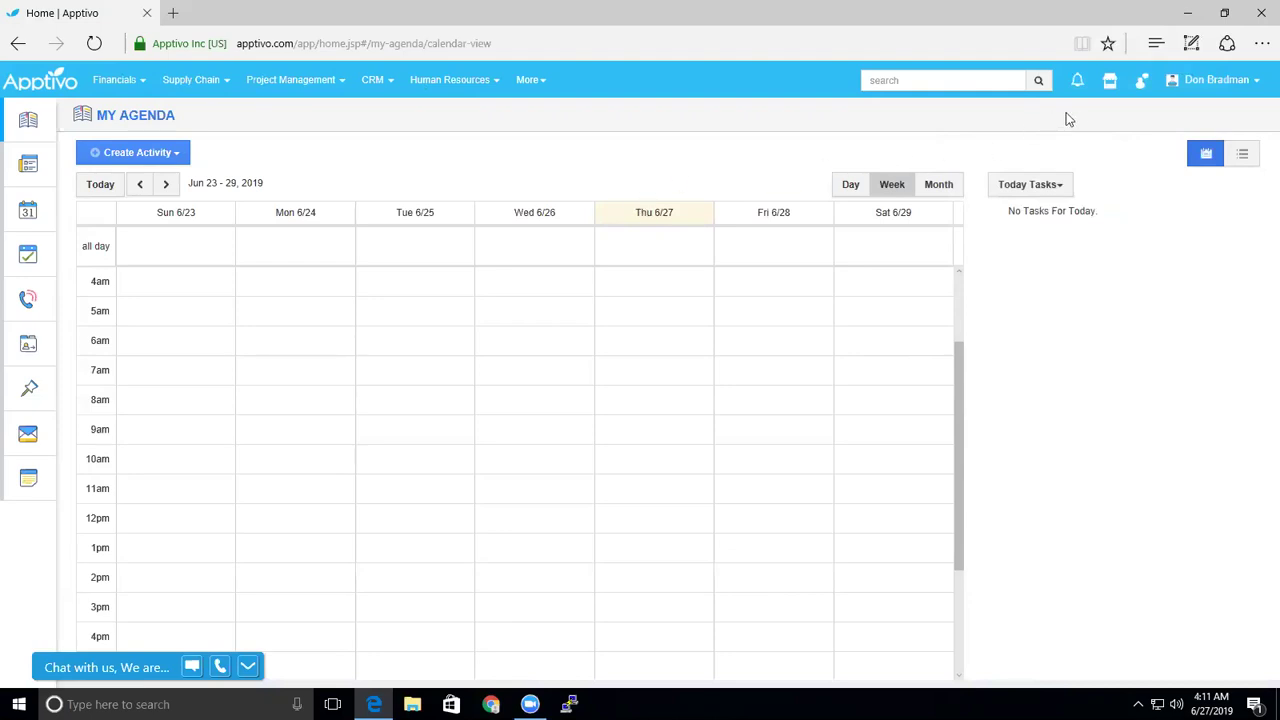
Open the G Suite email integration in the user preferences and start the Gmail OAuth configuration.
{"action": "left_click", "coordinate": [1260, 86]}
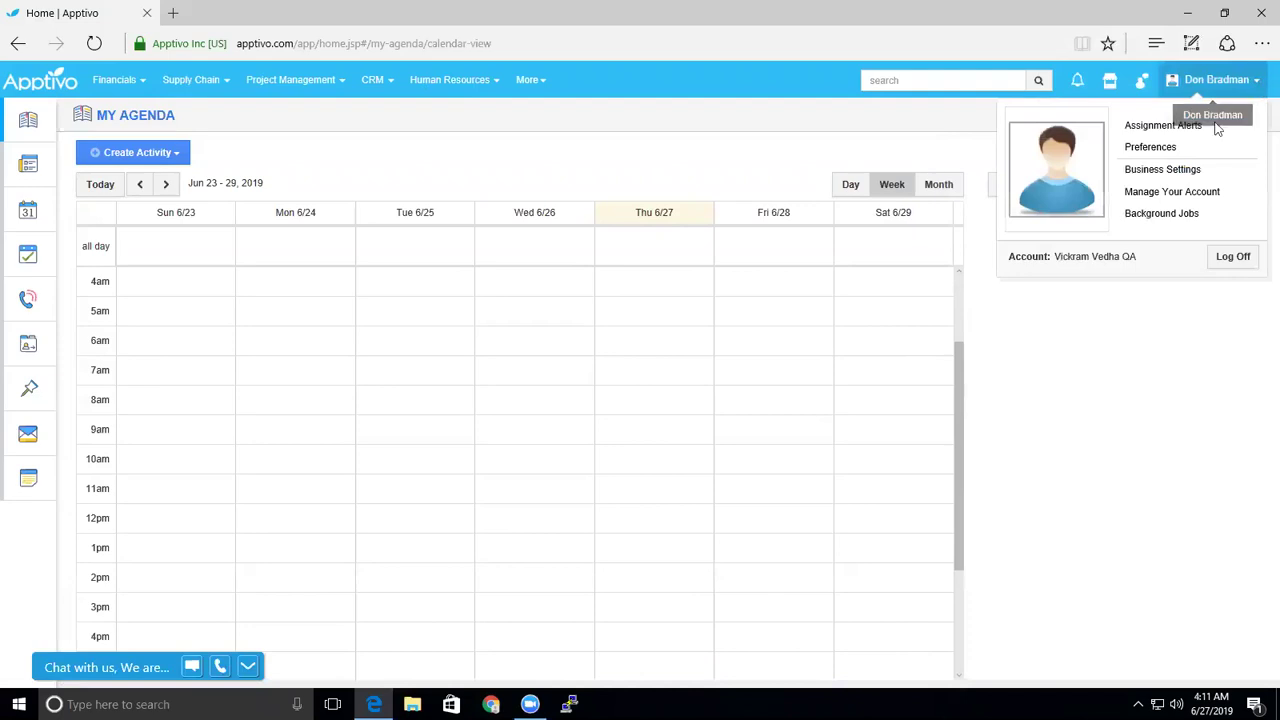
{"action": "left_click", "coordinate": [1089, 230]}
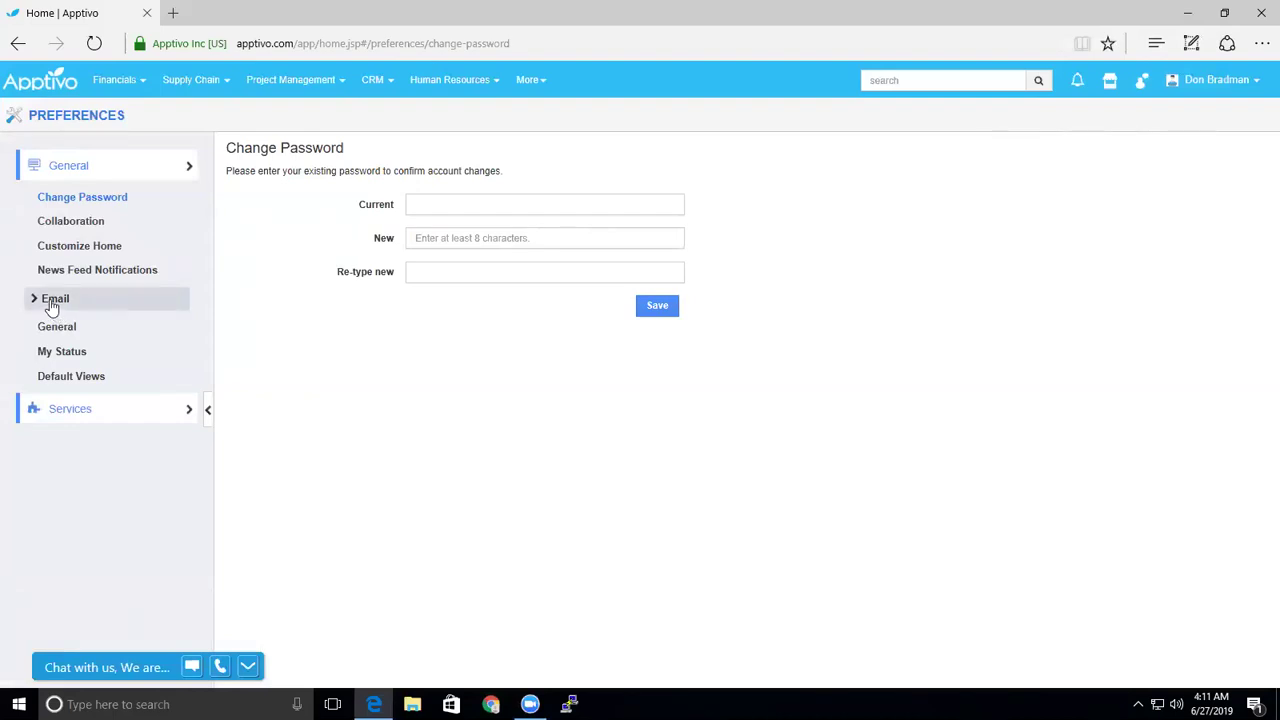
{"action": "left_click", "coordinate": [53, 302]}
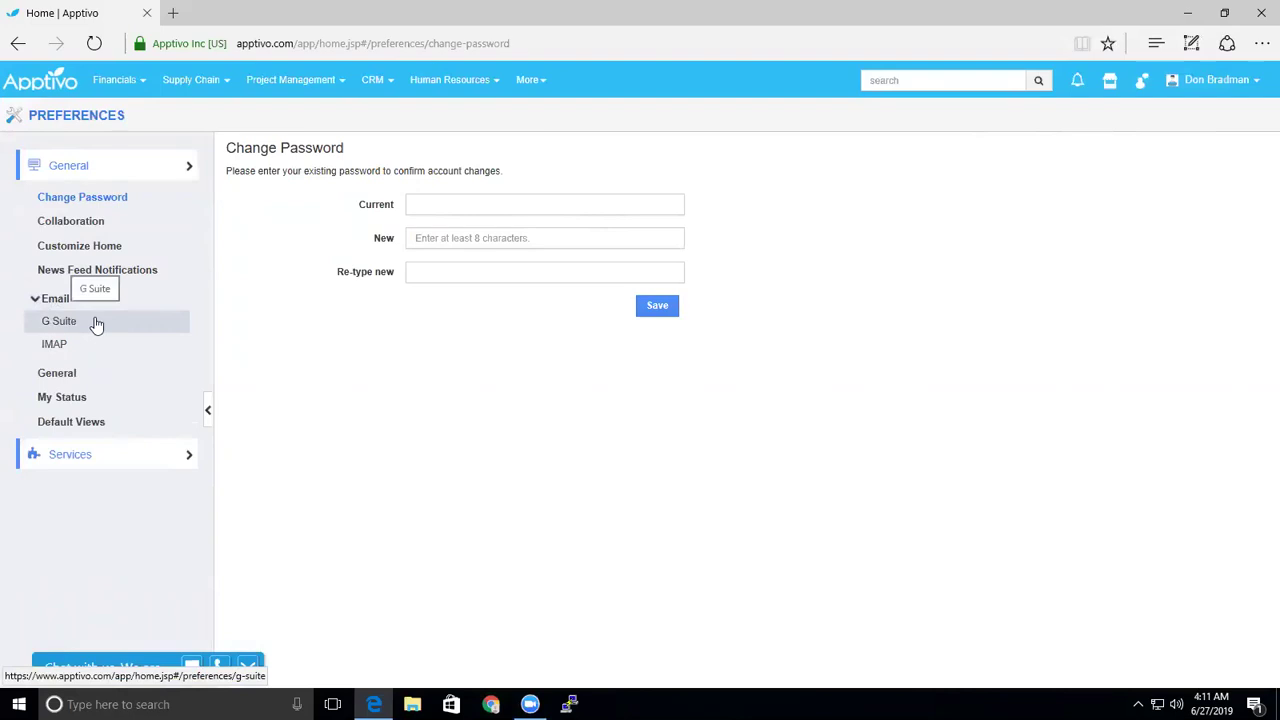
{"action": "left_click", "coordinate": [96, 322]}
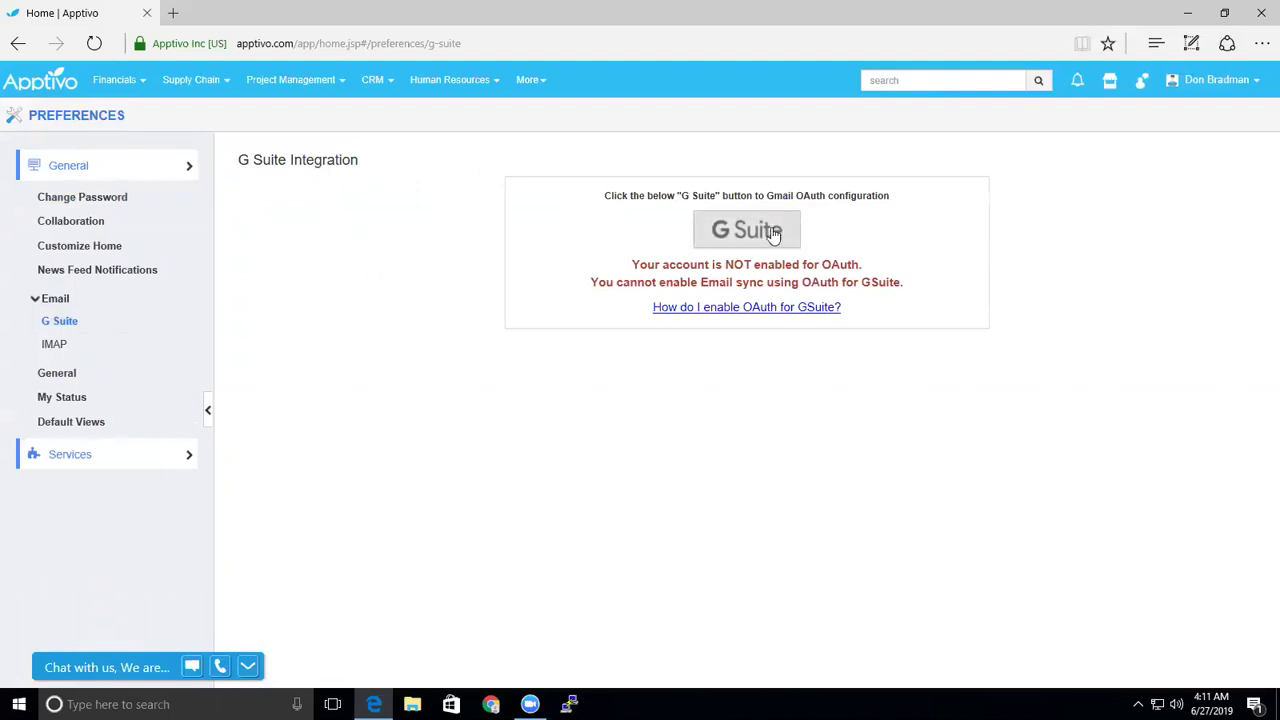
{"action": "left_click", "coordinate": [773, 234]}
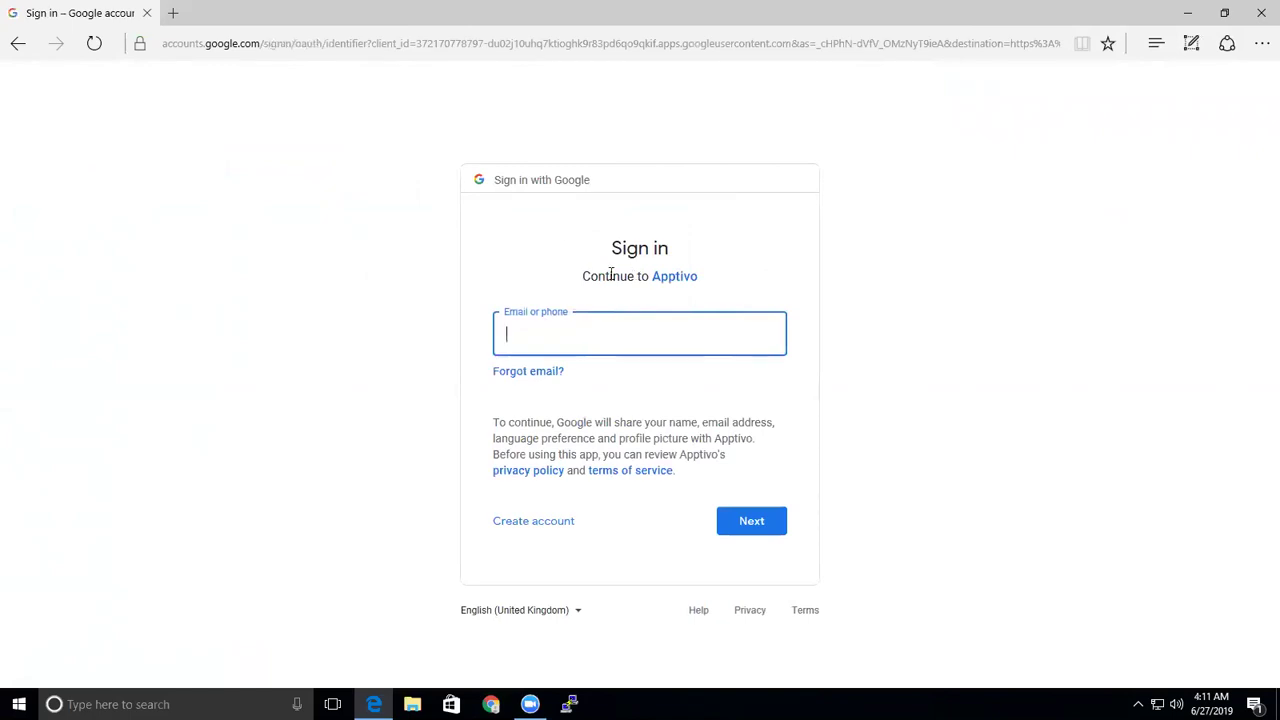
Examine which app the Google sign-in page continues to and the client ID in the page's web address.
{"action": "left_click_drag", "start_coordinate": [583, 277], "coordinate": [714, 283]}
{"action": "left_click", "coordinate": [714, 283]}
{"action": "double_click", "coordinate": [675, 286]}
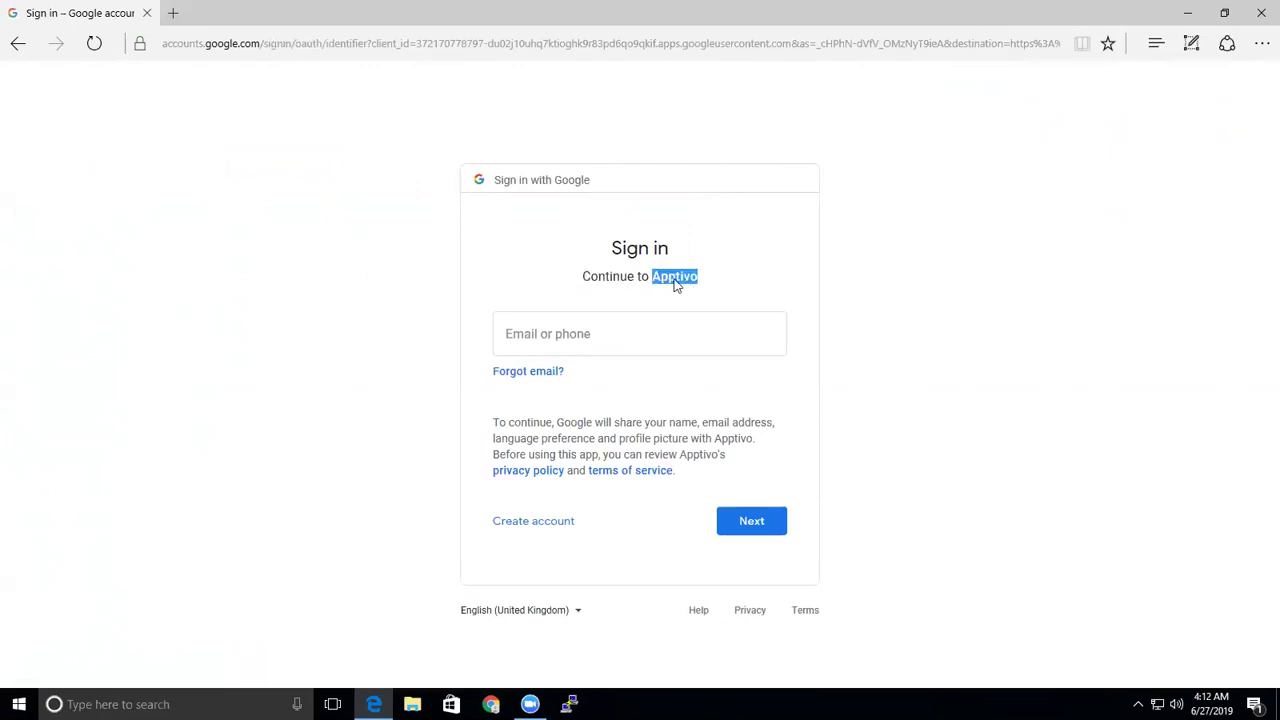
{"action": "left_click", "coordinate": [741, 283]}
{"action": "left_click", "coordinate": [371, 46]}
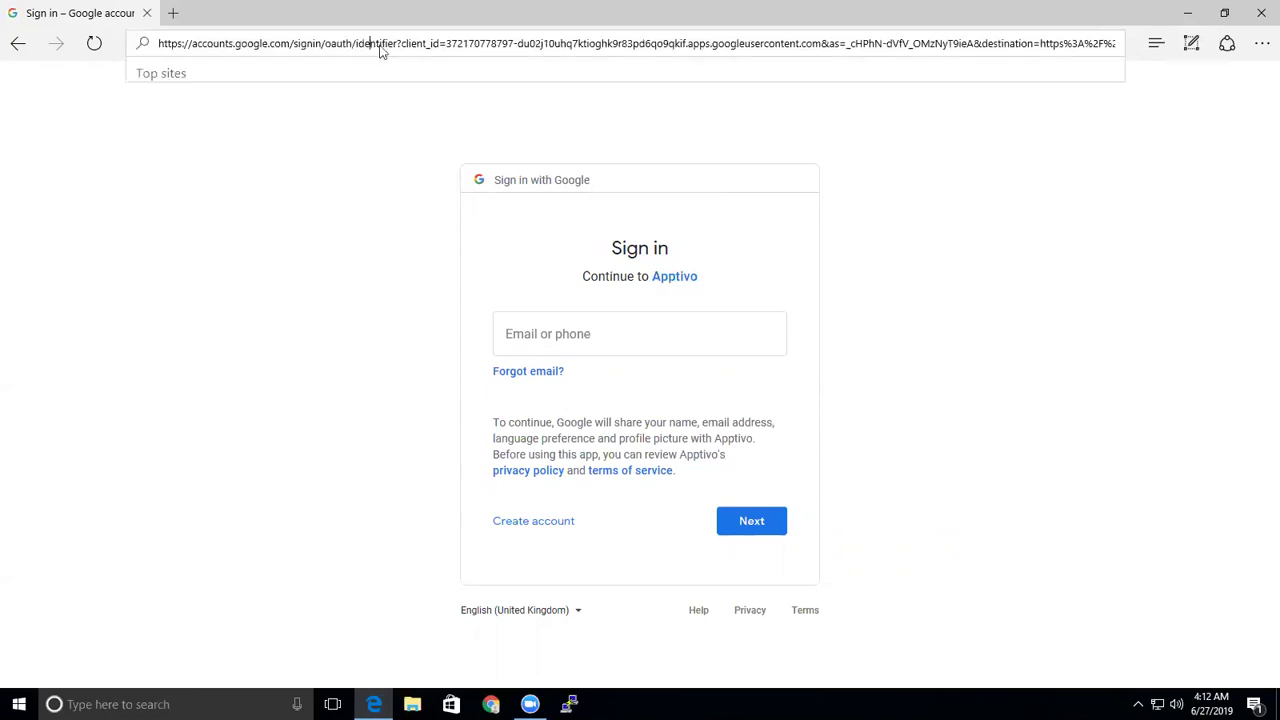
{"action": "double_click", "coordinate": [380, 46]}
{"action": "left_click", "coordinate": [373, 229]}
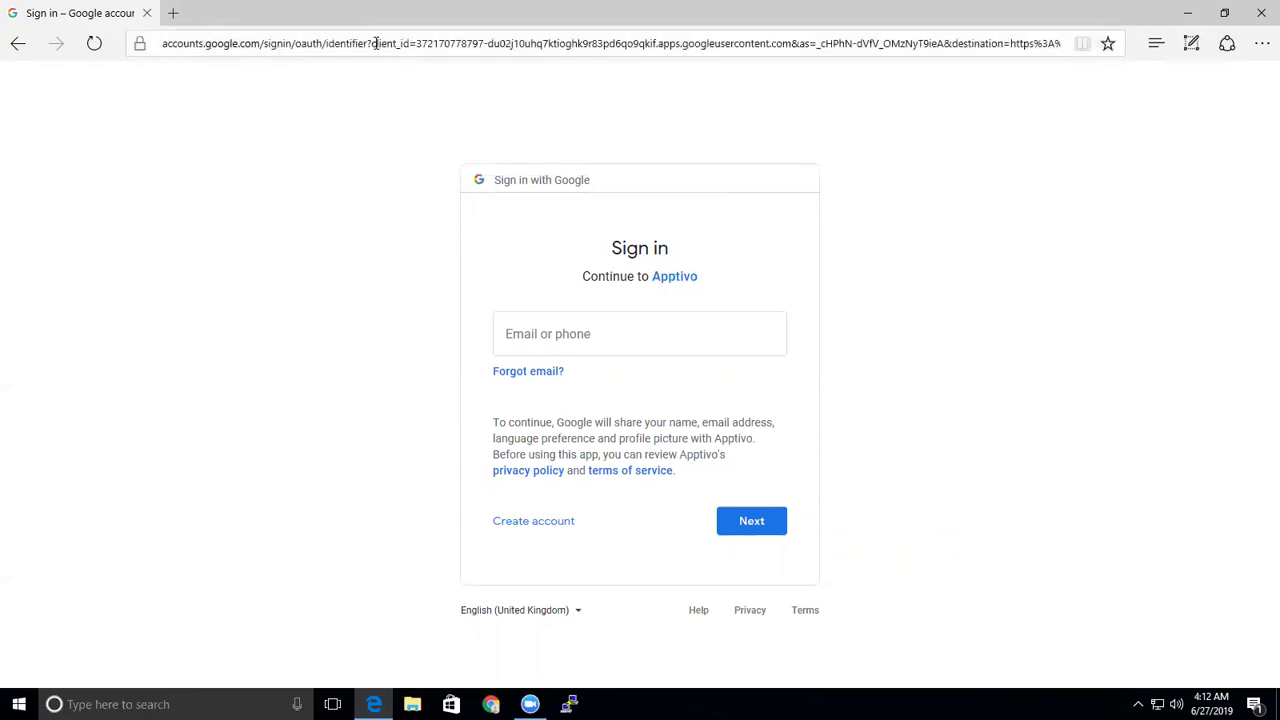
{"action": "left_click_drag", "start_coordinate": [374, 44], "coordinate": [409, 44]}
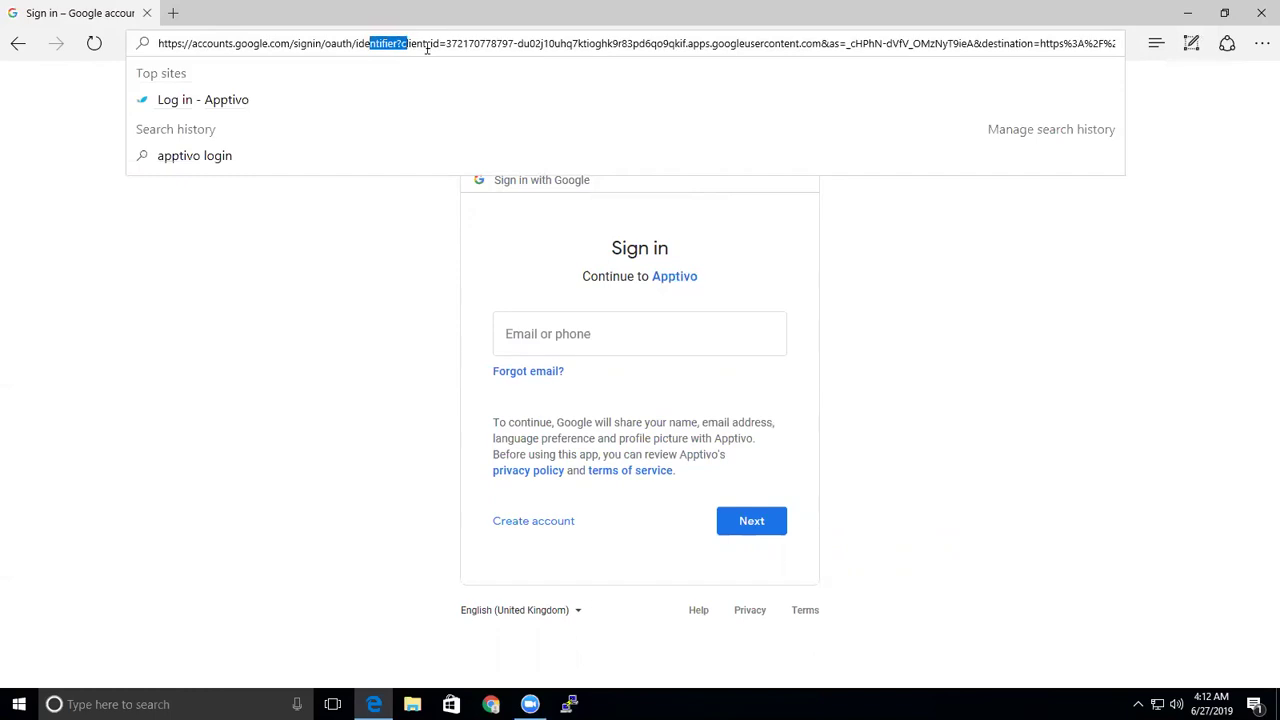
{"action": "triple_click", "coordinate": [404, 45]}
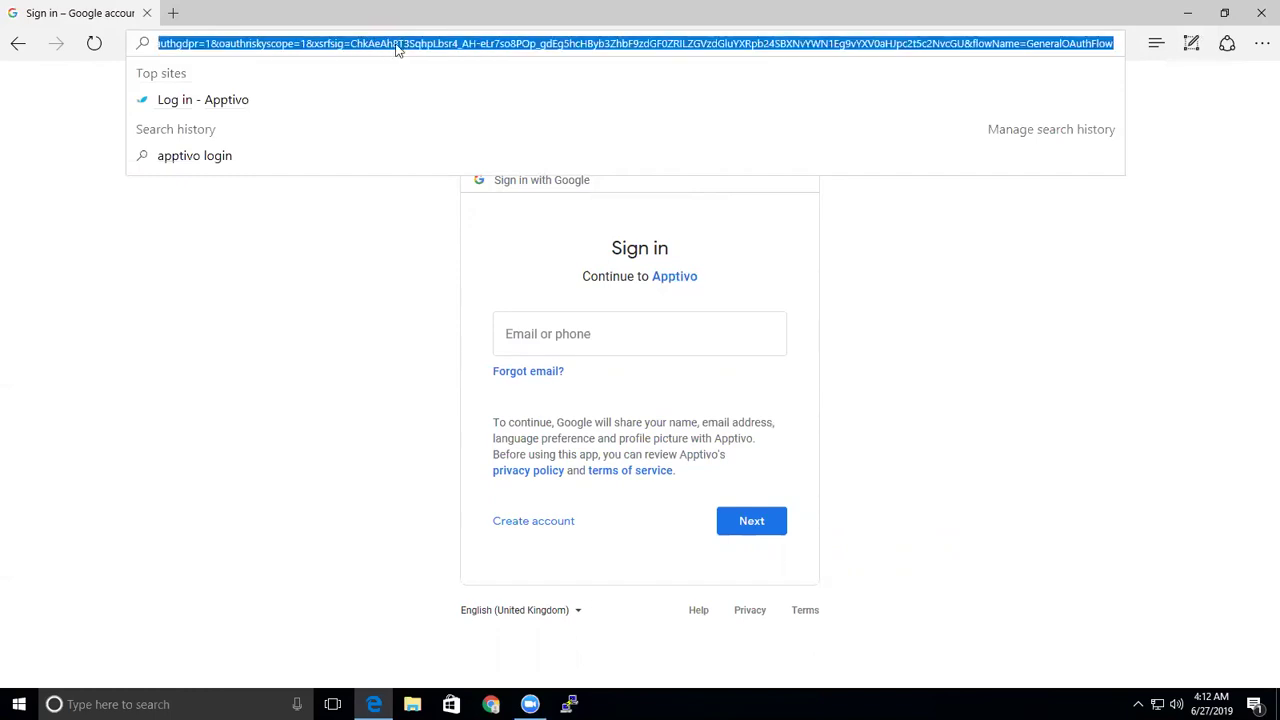
{"action": "left_click", "coordinate": [405, 198]}
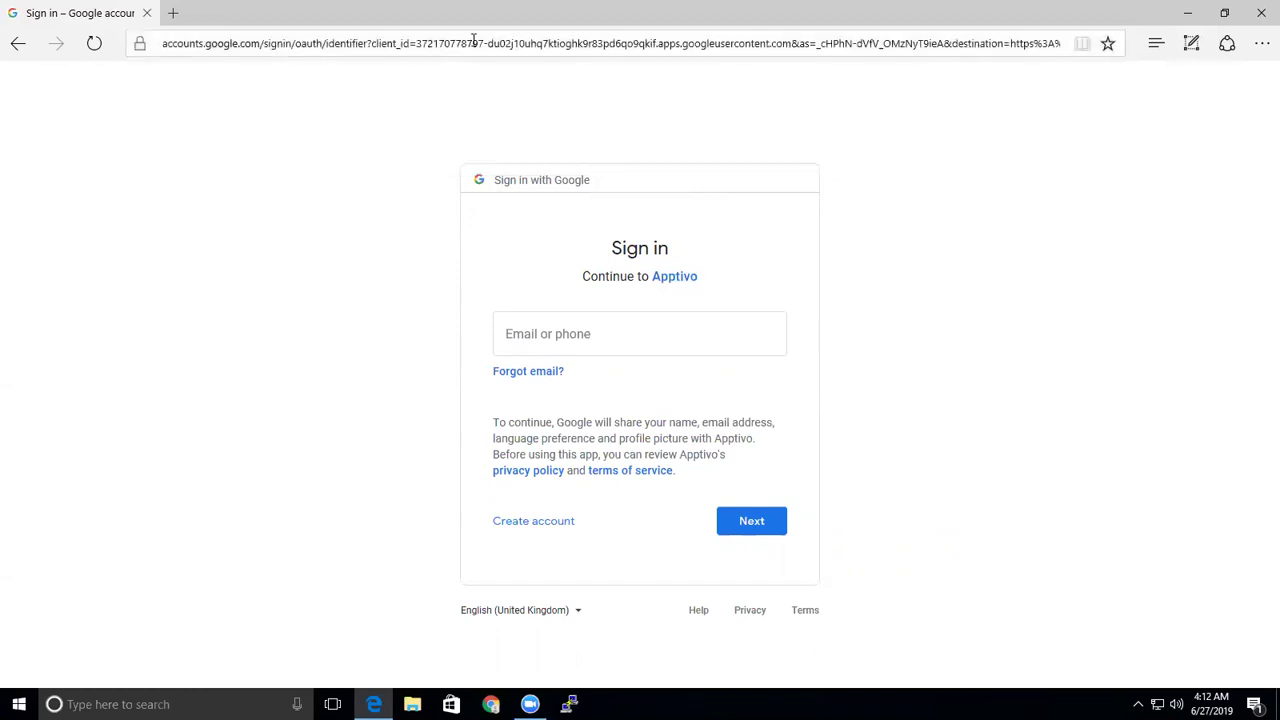
{"action": "left_click_drag", "start_coordinate": [486, 43], "coordinate": [401, 47]}
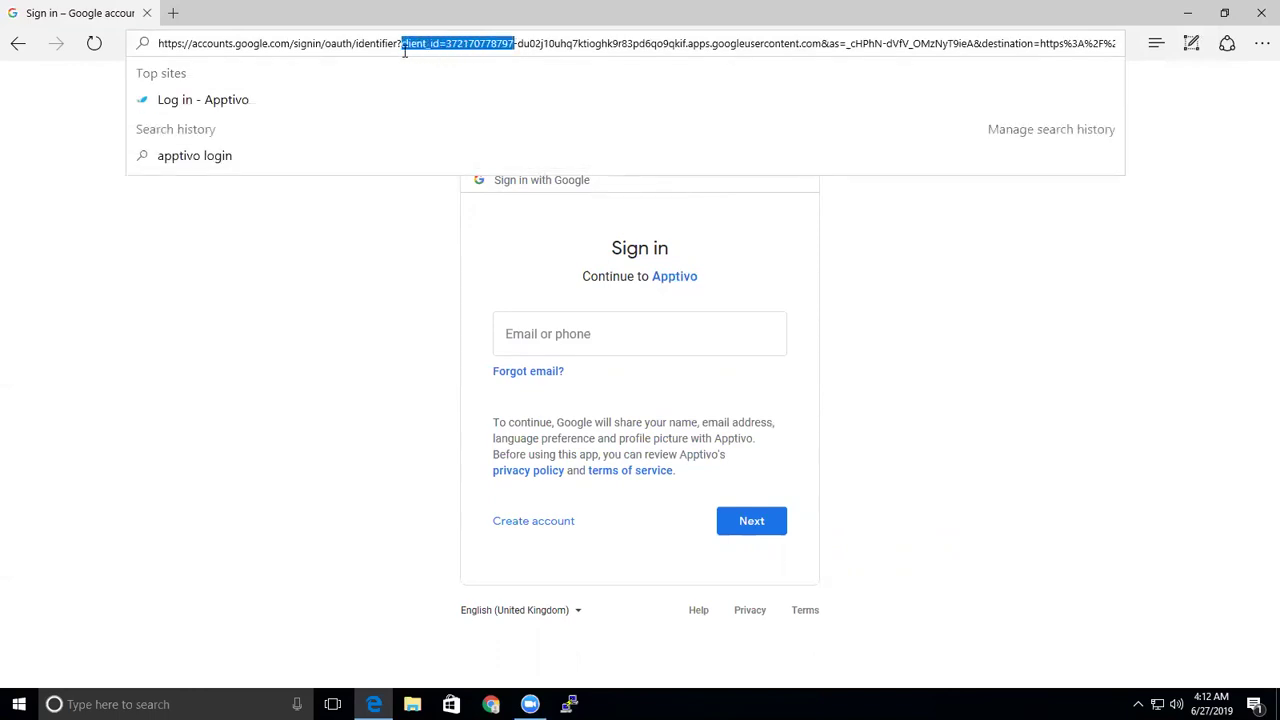
{"action": "left_click", "coordinate": [362, 260]}
Sign in to Google with the account's email address and password.
{"action": "left_click", "coordinate": [535, 331]}
{"action": "key", "text": "ctrl+v"}
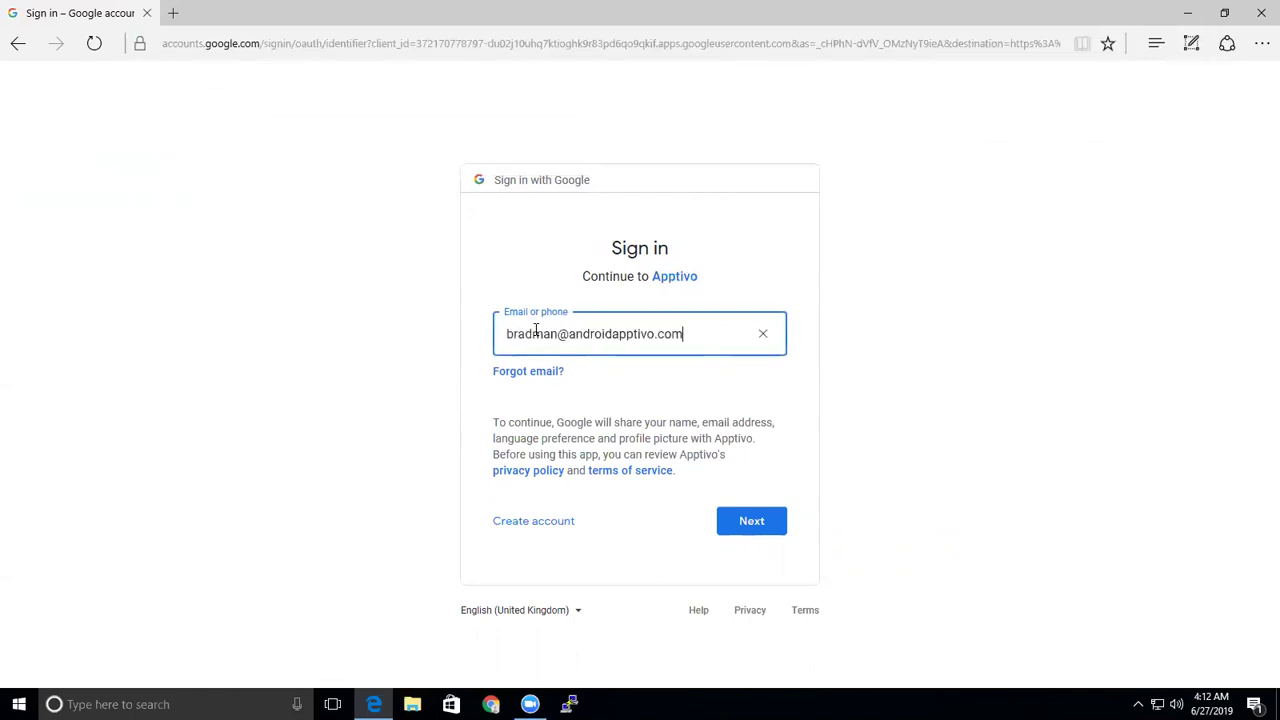
{"action": "left_click", "coordinate": [738, 524]}
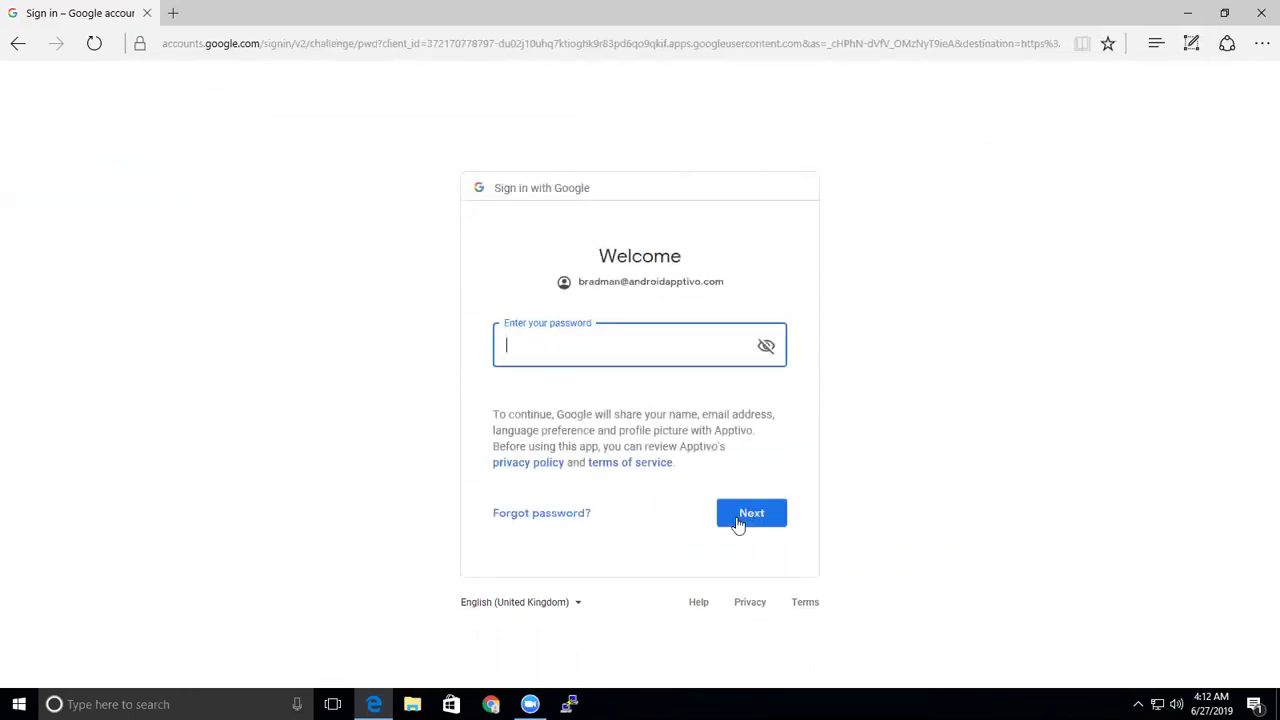
{"action": "type", "text": "••••••••"}
{"action": "left_click", "coordinate": [738, 524]}
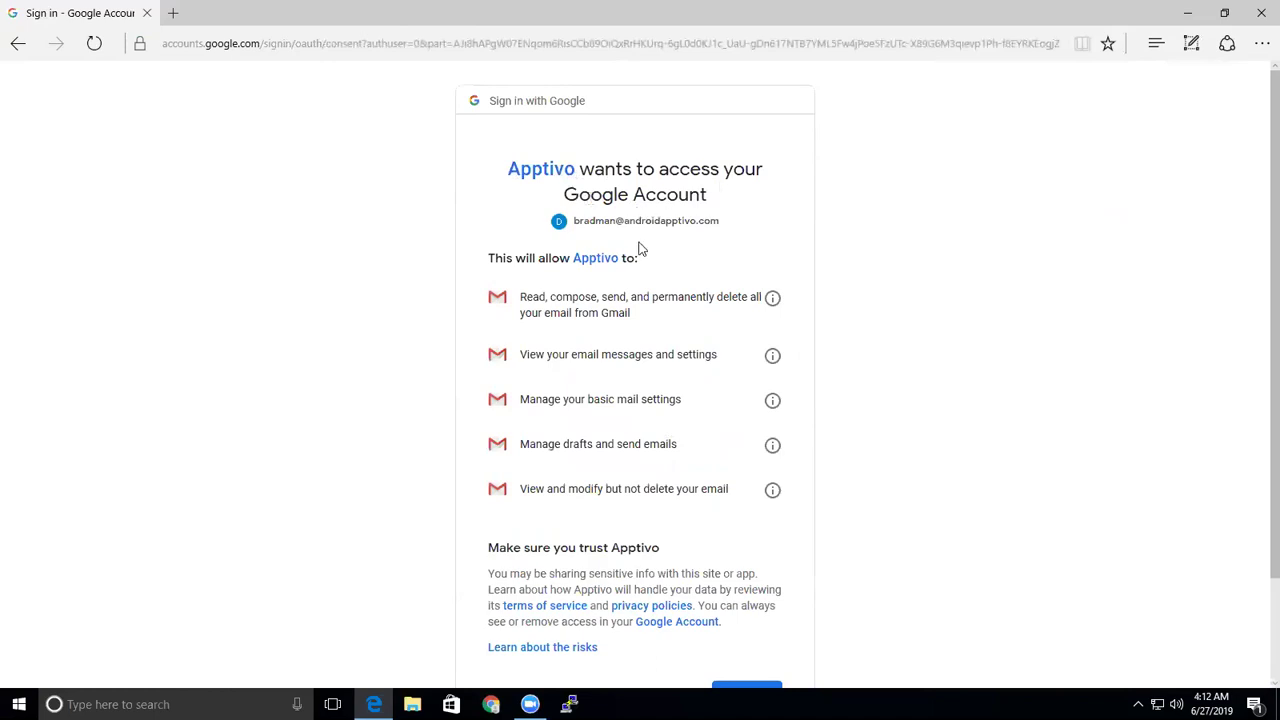
Allow Apptivo to access the Google account and enable mail sync using OAuth in the G Suite integration.
{"action": "scroll", "coordinate": [589, 305], "scroll_direction": "down", "scroll_amount": 1}
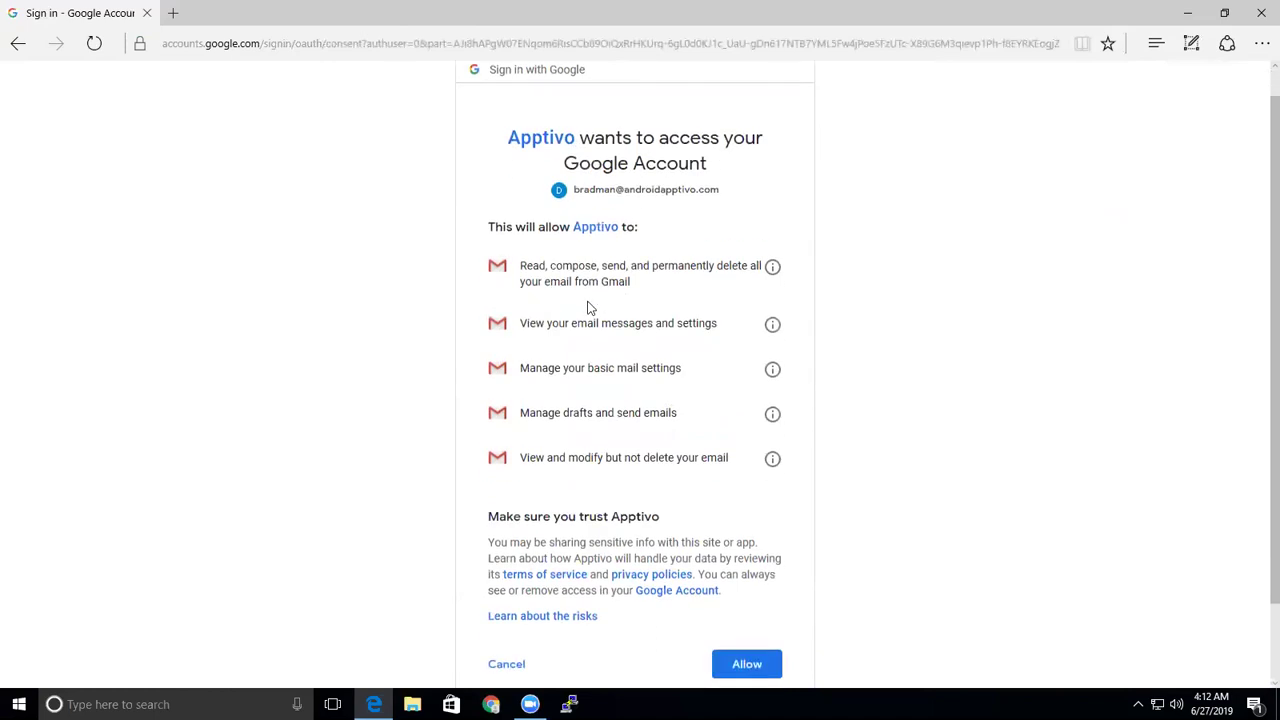
{"action": "scroll", "coordinate": [589, 307], "scroll_direction": "down", "scroll_amount": 1}
{"action": "scroll", "coordinate": [589, 305], "scroll_direction": "down", "scroll_amount": 1}
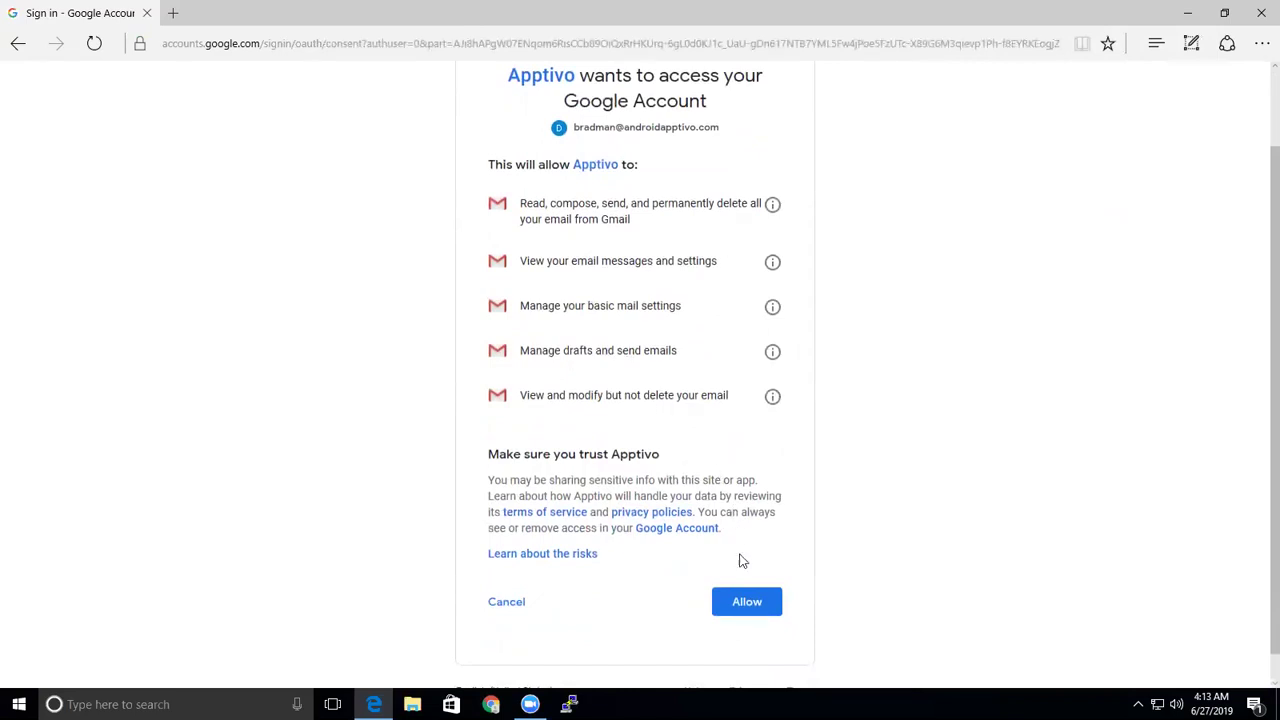
{"action": "left_click", "coordinate": [750, 603]}
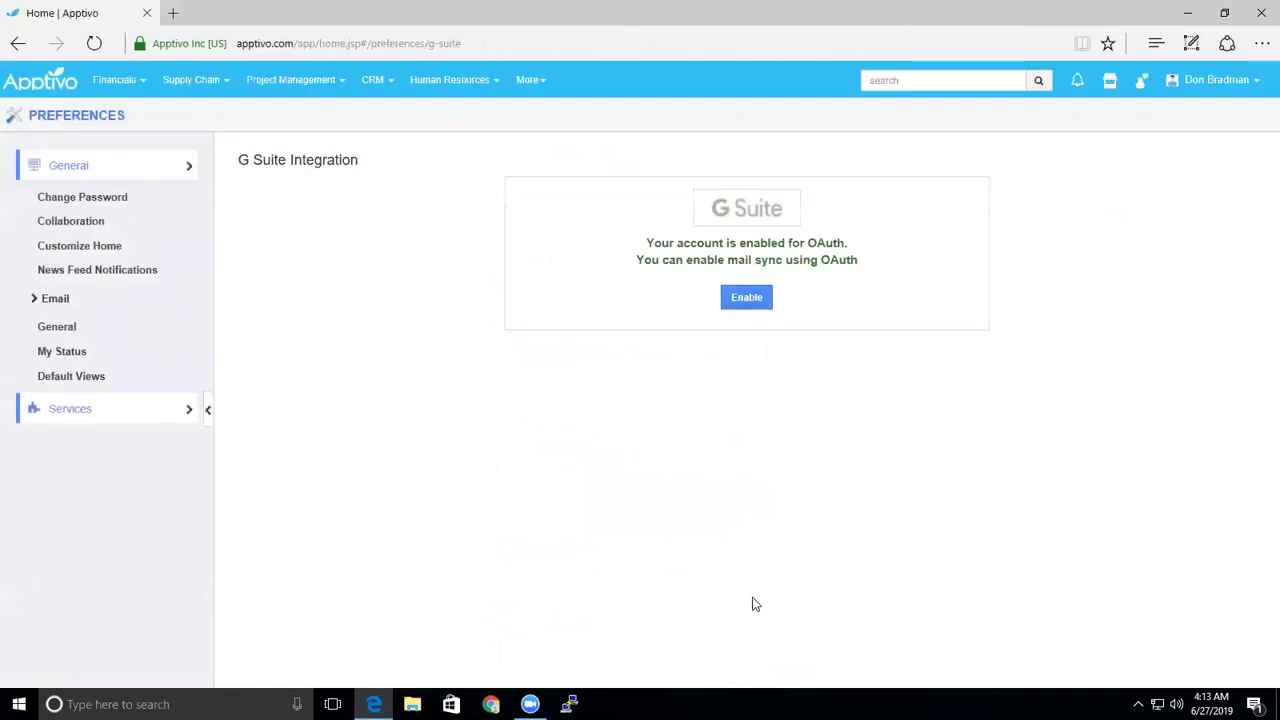
{"action": "left_click", "coordinate": [755, 309]}
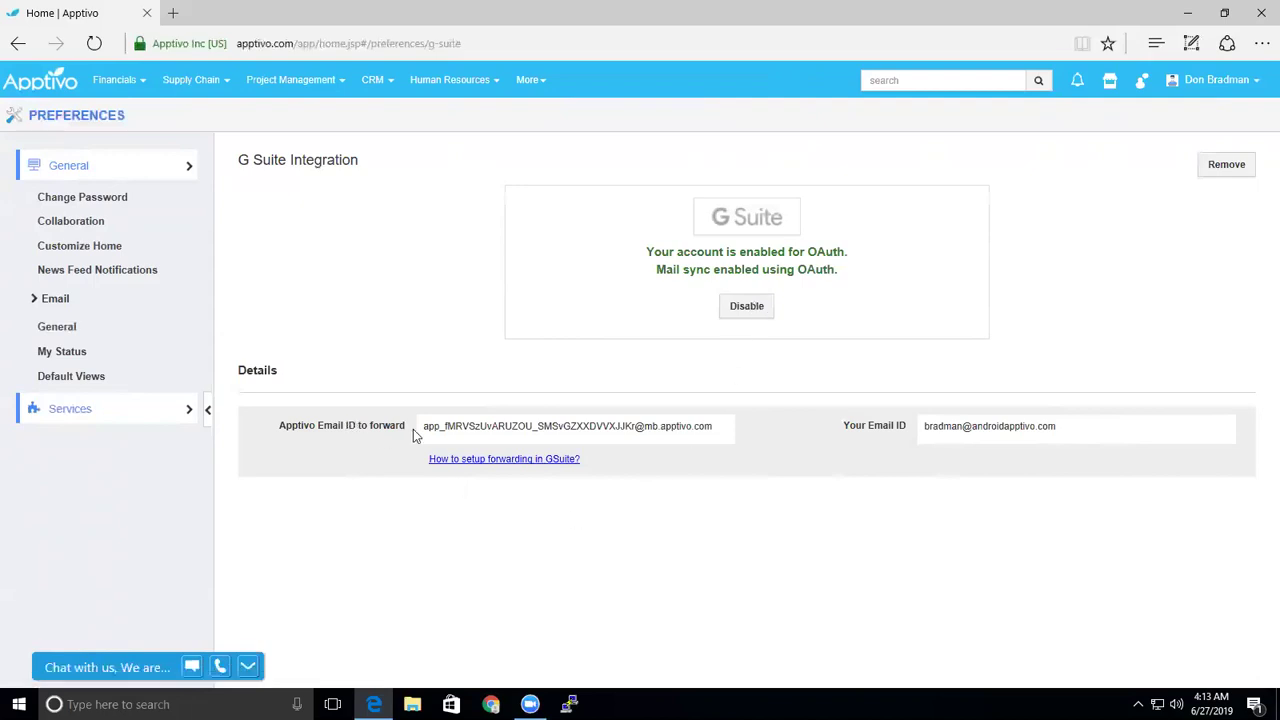
Copy the Apptivo Email ID to forward from the G Suite integration details.
{"action": "left_click_drag", "start_coordinate": [271, 424], "coordinate": [408, 427]}
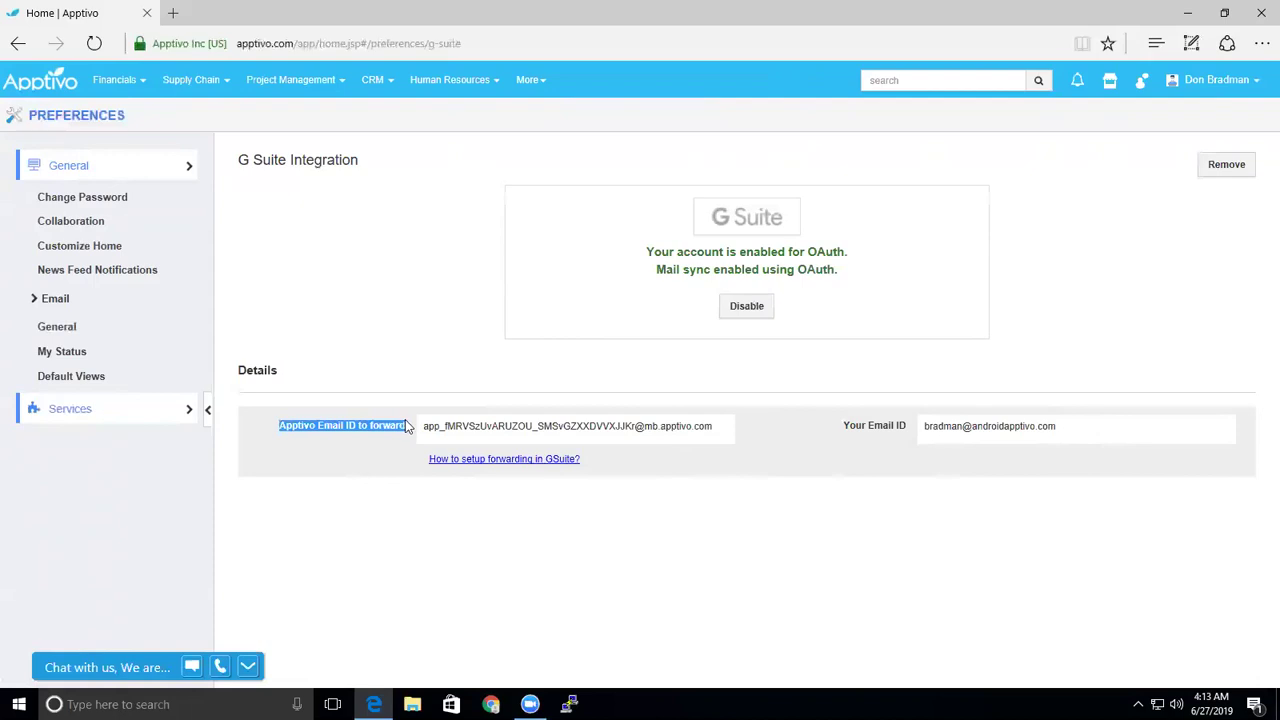
{"action": "left_click", "coordinate": [418, 468]}
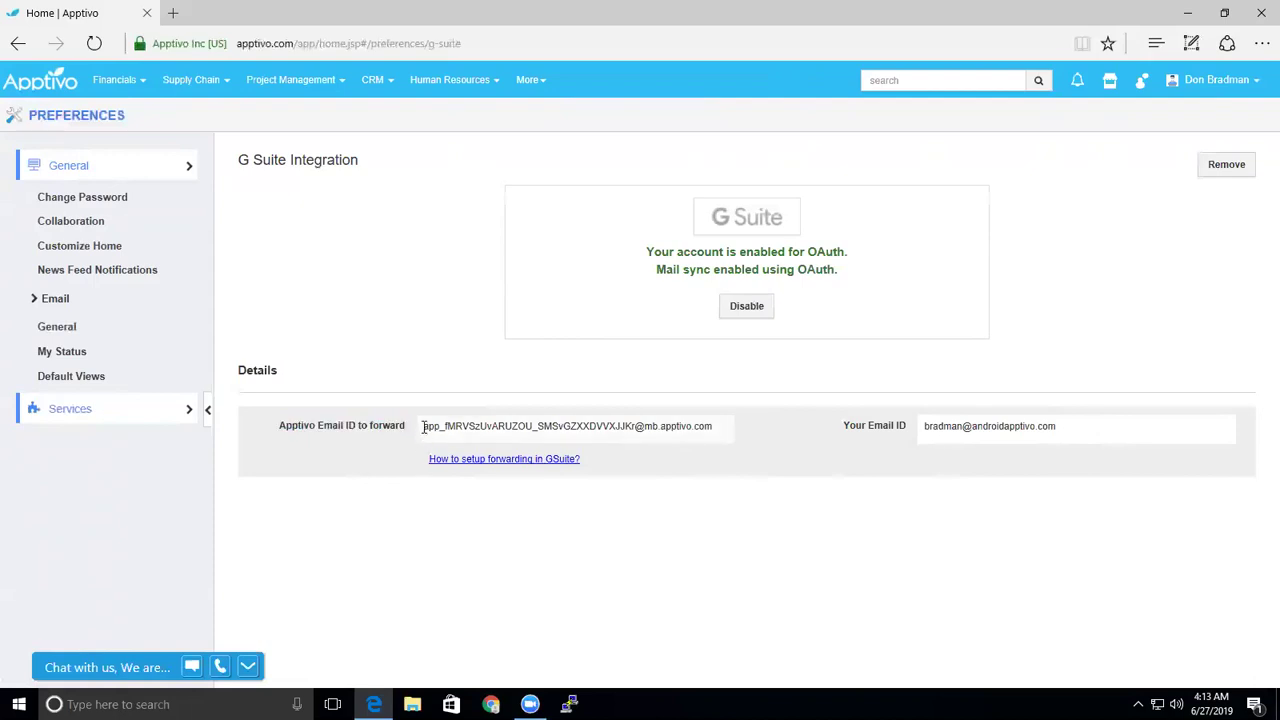
{"action": "double_click", "coordinate": [597, 424]}
{"action": "left_click_drag", "start_coordinate": [597, 423], "coordinate": [708, 428]}
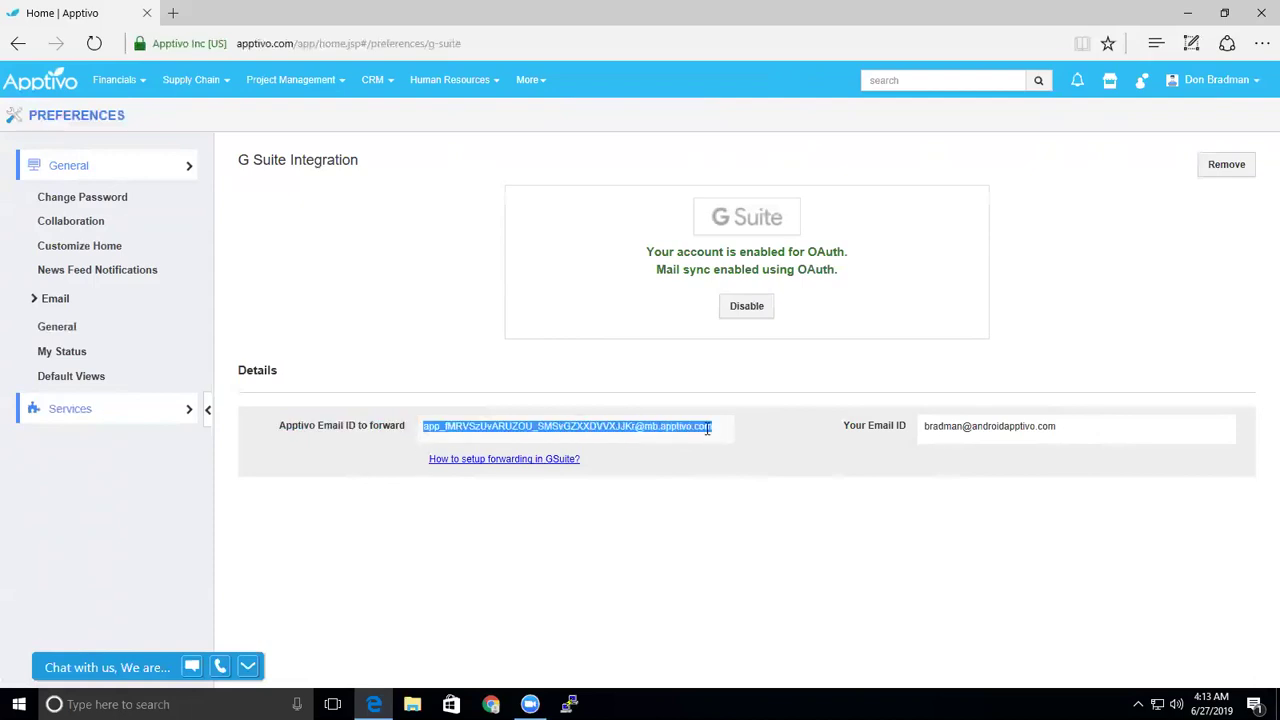
{"action": "right_click", "coordinate": [696, 427]}
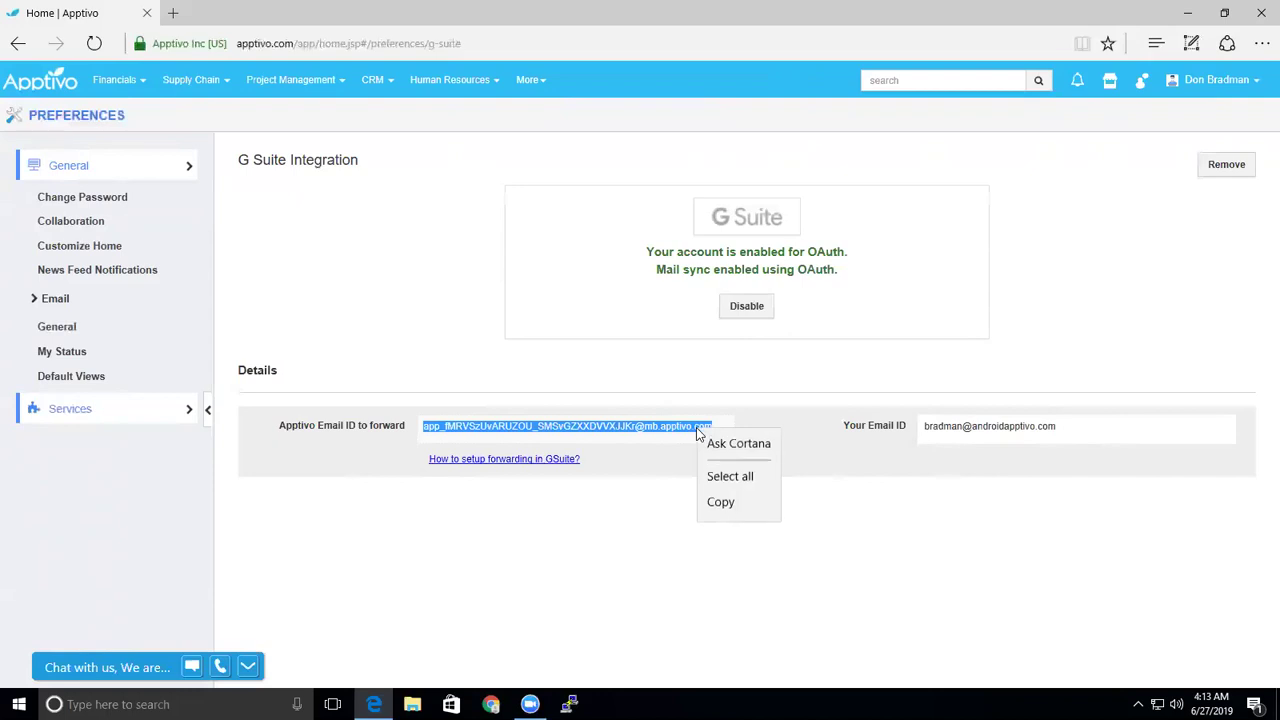
{"action": "left_click", "coordinate": [722, 507]}
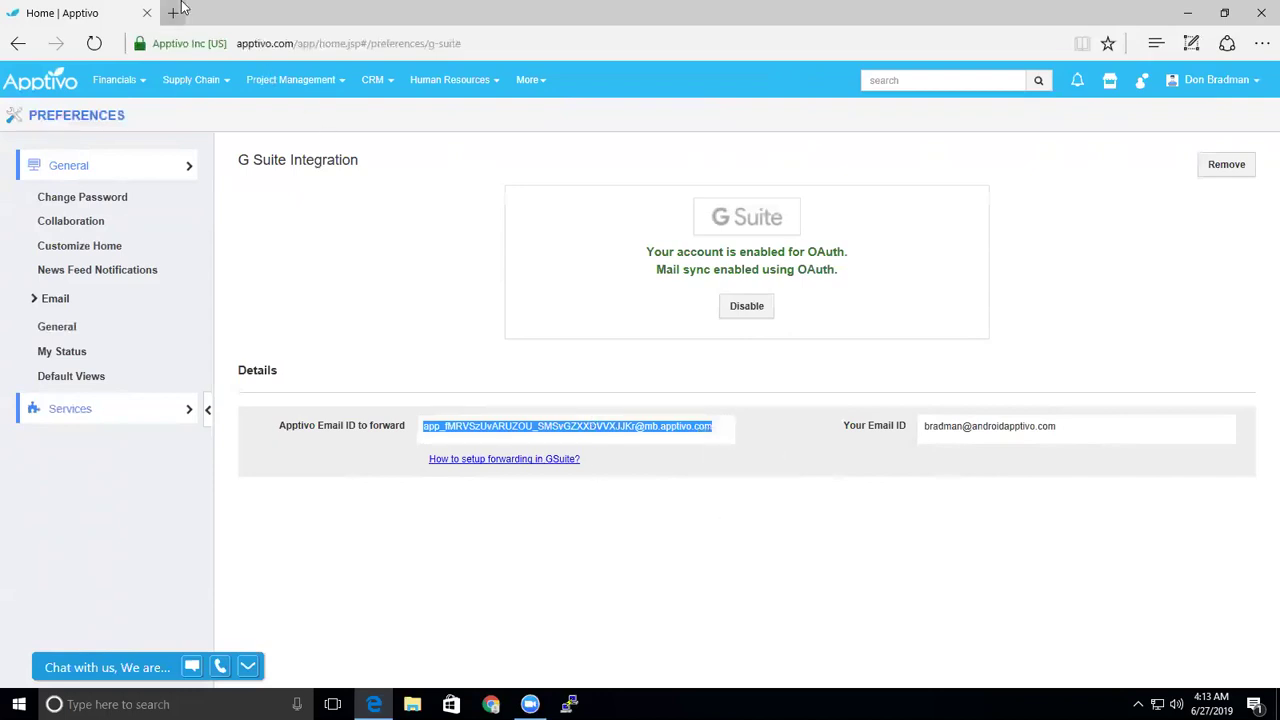
Search for gmail in a new browser tab, open the mailbox and go to its Forwarding and POP/IMAP settings.
{"action": "left_click", "coordinate": [175, 14]}
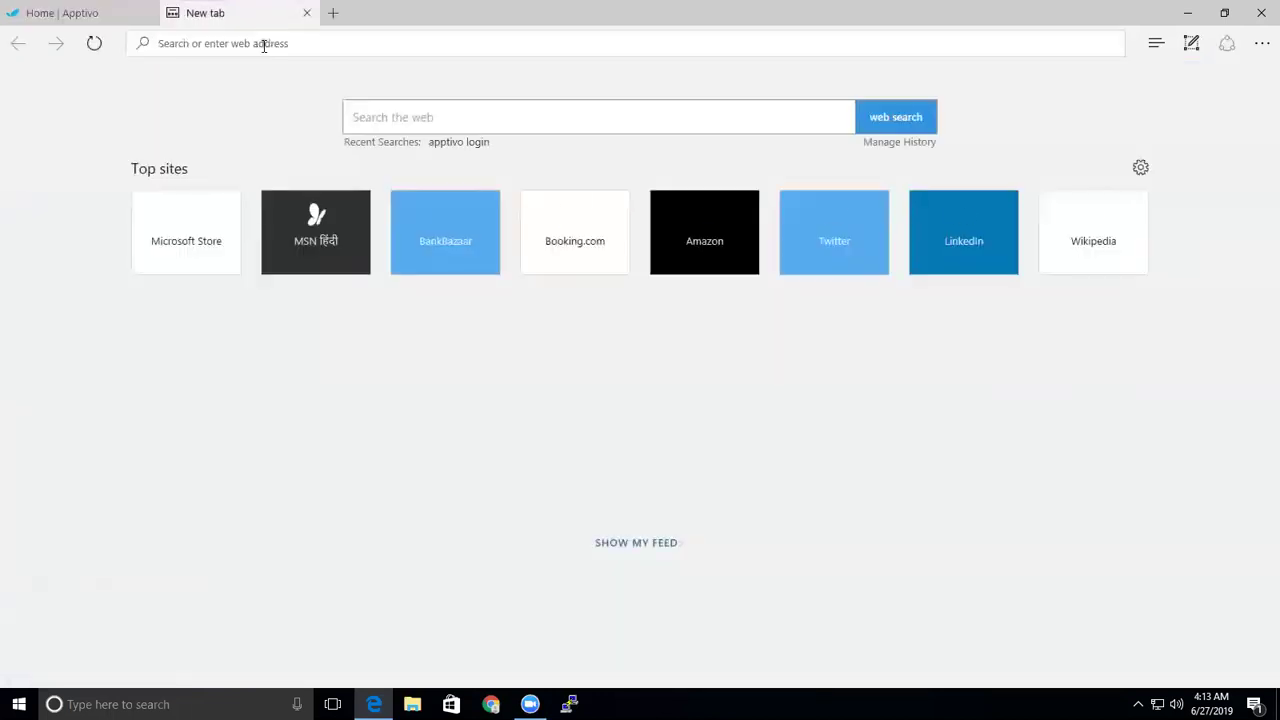
{"action": "type", "text": "gmail&form=EDGNTT&qs=AS&cvid=530558ea653f411598b91c30c022cdc5&cc=US&setlang=en-US"}
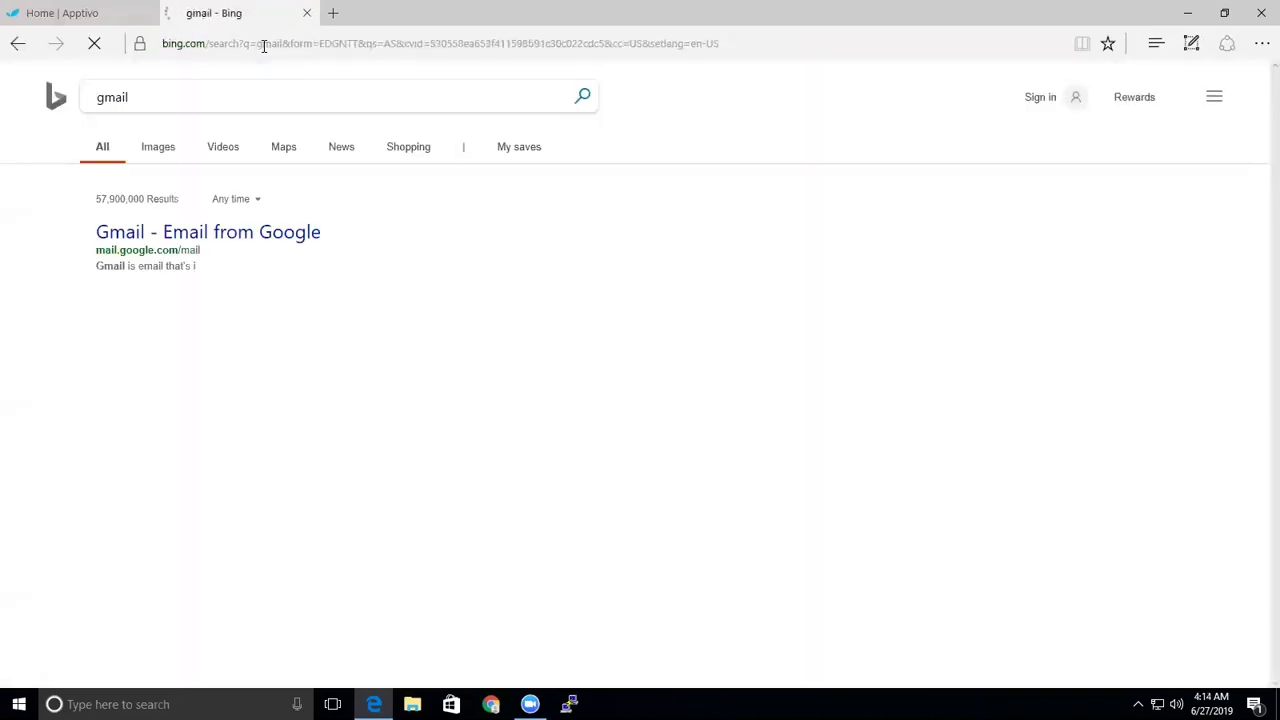
{"action": "left_click", "coordinate": [176, 240]}
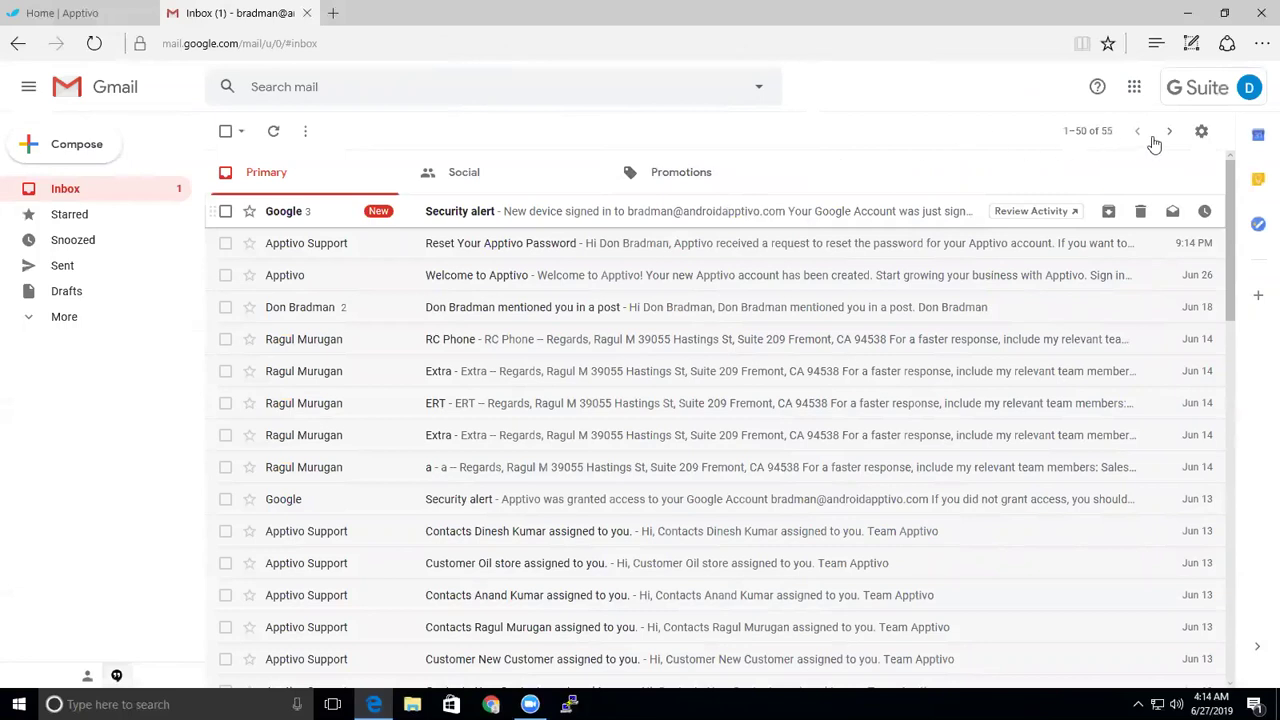
{"action": "left_click", "coordinate": [1199, 133]}
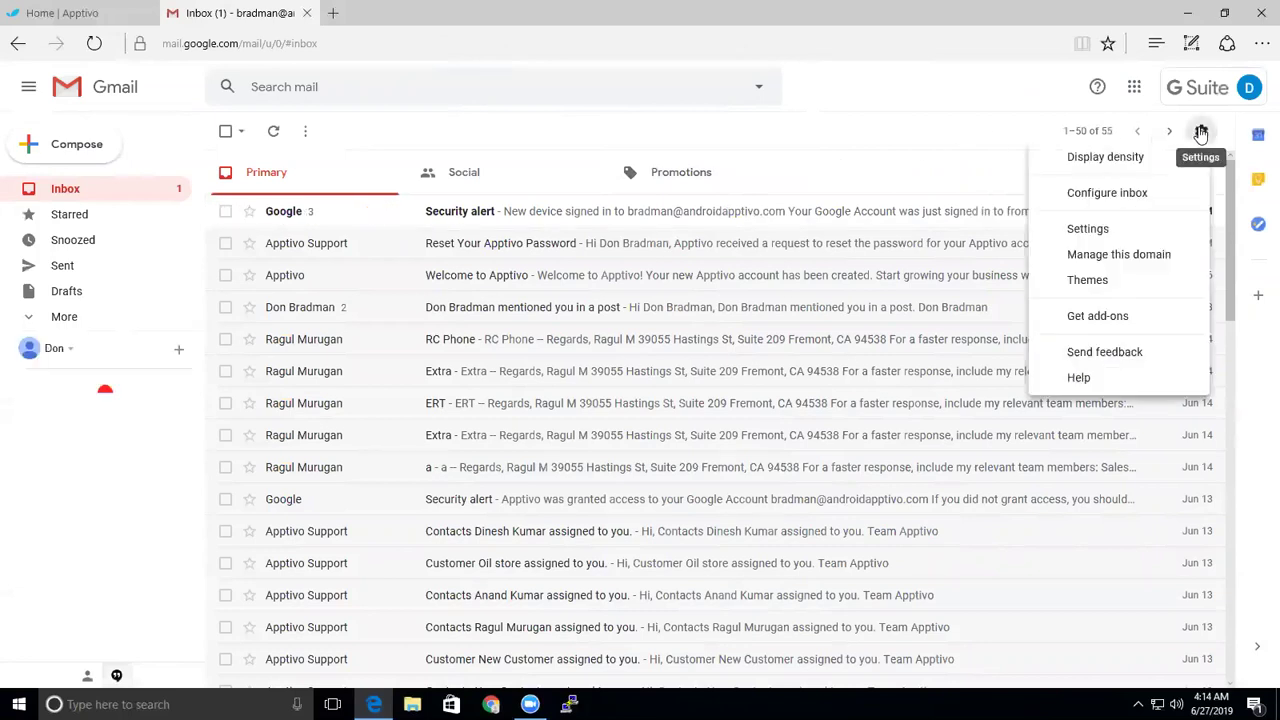
{"action": "left_click", "coordinate": [1098, 229]}
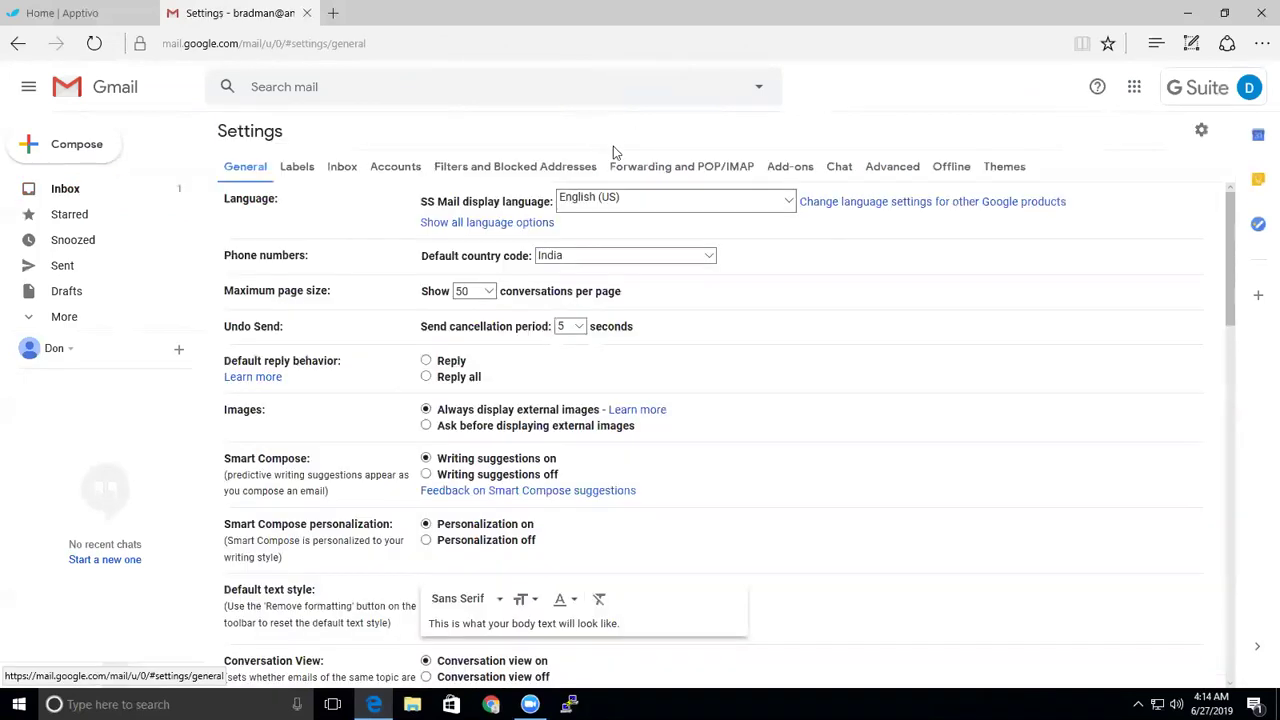
{"action": "left_click", "coordinate": [641, 166]}
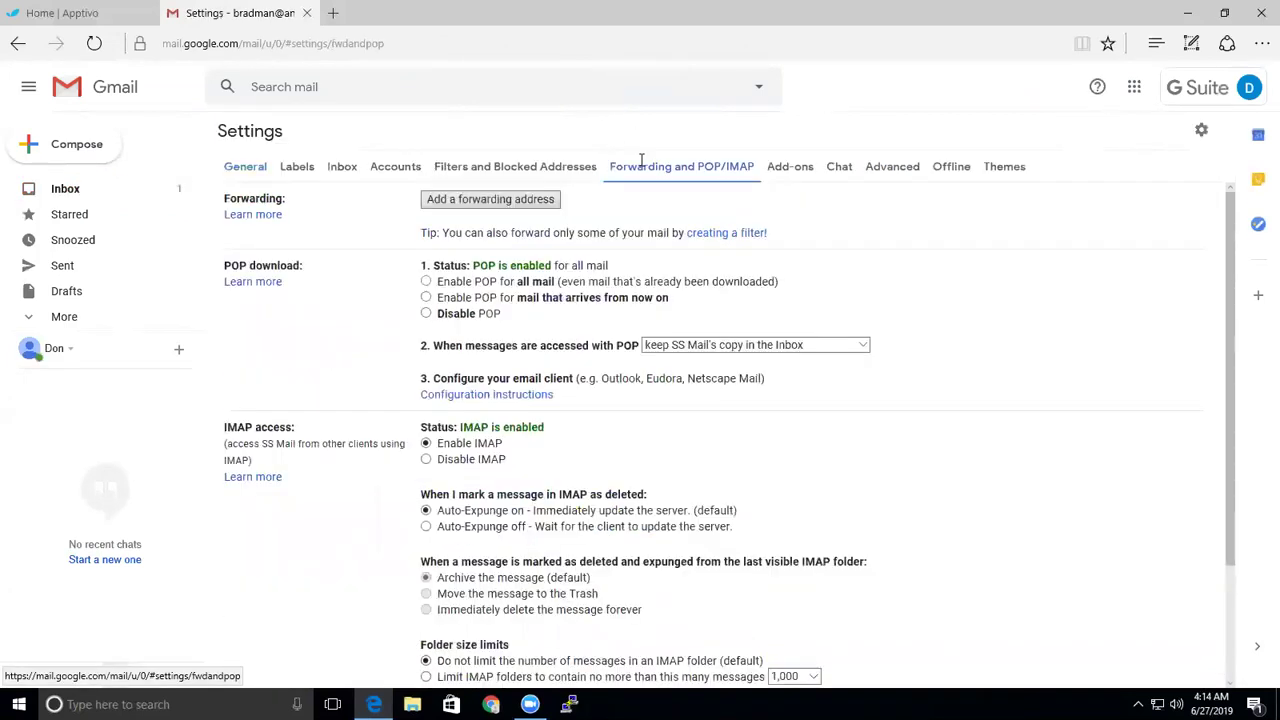
Add the copied Apptivo Email ID as a forwarding address in Gmail and proceed with the forwarding request.
{"action": "left_click", "coordinate": [510, 201]}
{"action": "right_click", "coordinate": [564, 377]}
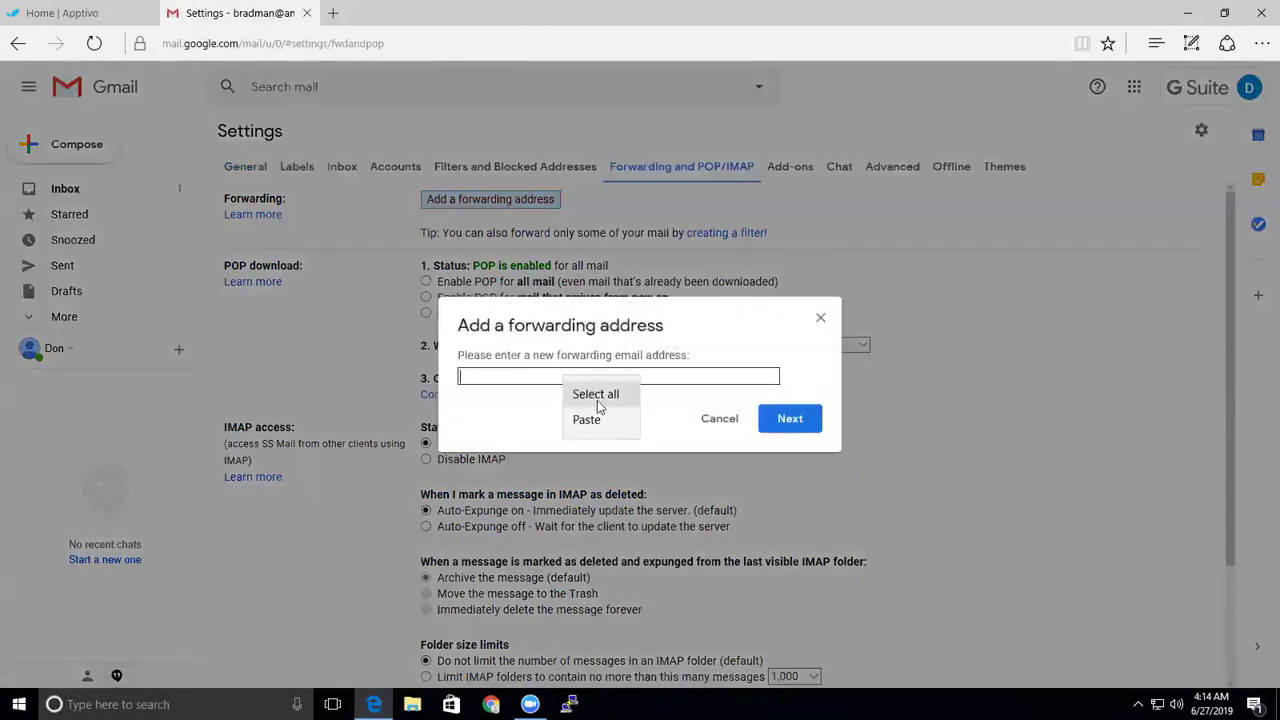
{"action": "left_click", "coordinate": [603, 420]}
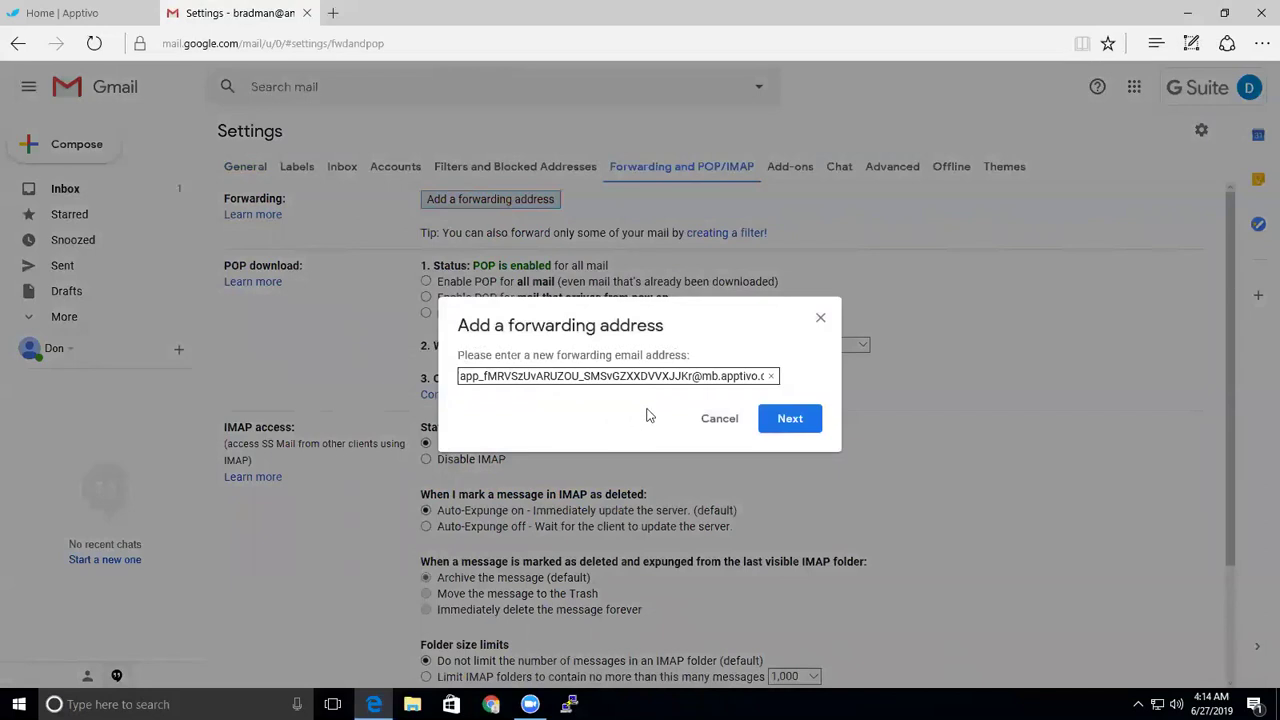
{"action": "left_click", "coordinate": [788, 419]}
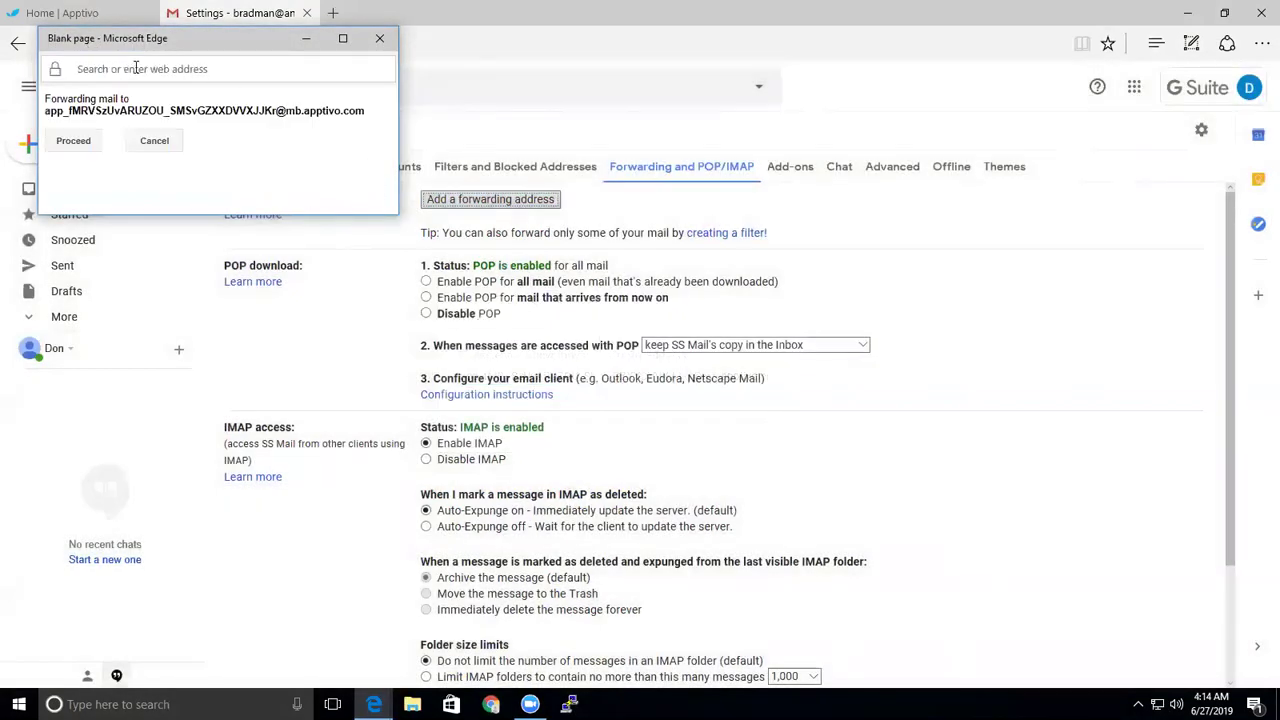
{"action": "left_click", "coordinate": [80, 142]}
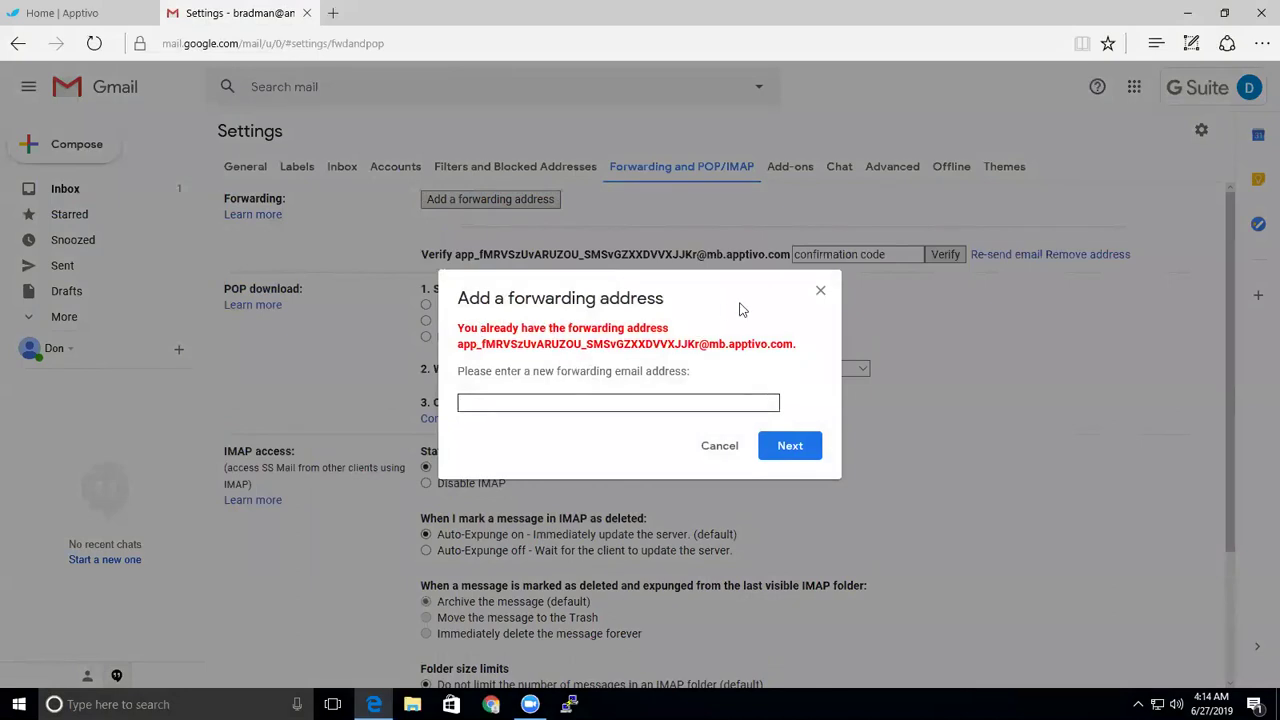
{"action": "left_click", "coordinate": [820, 294]}
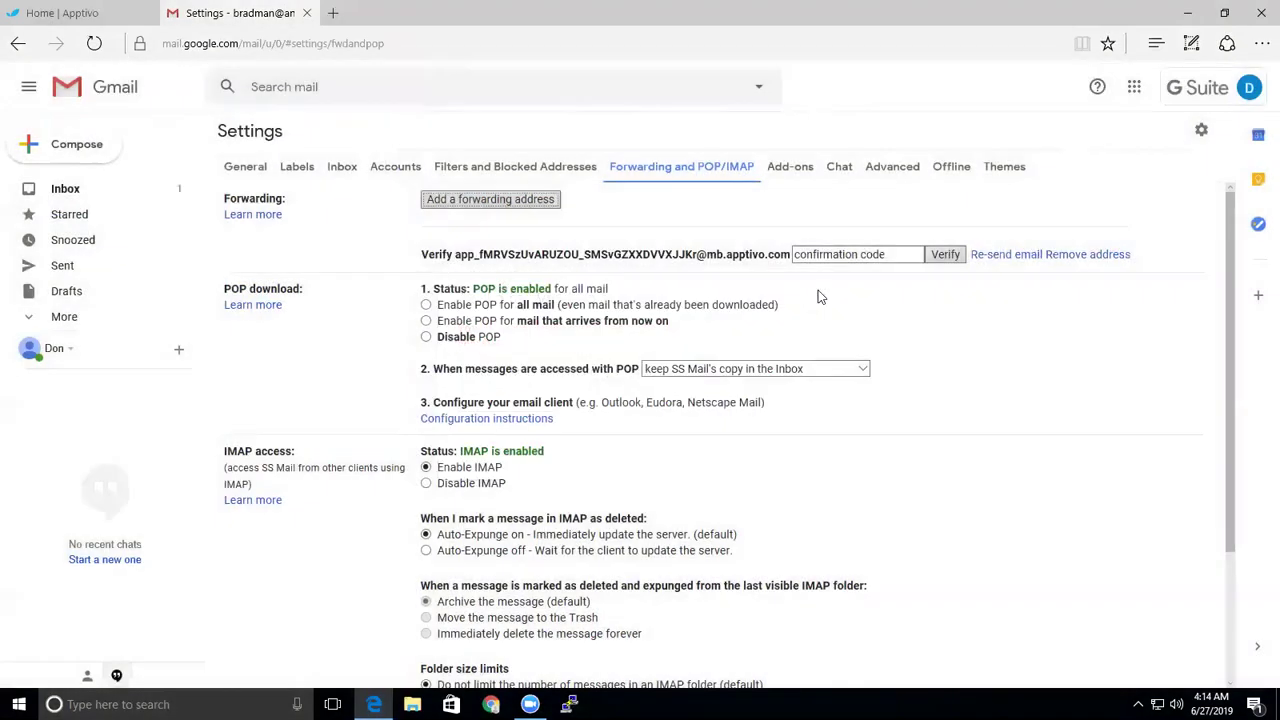
{"action": "left_click", "coordinate": [512, 200]}
{"action": "right_click", "coordinate": [556, 370]}
{"action": "left_click", "coordinate": [546, 383]}
{"action": "right_click", "coordinate": [543, 385]}
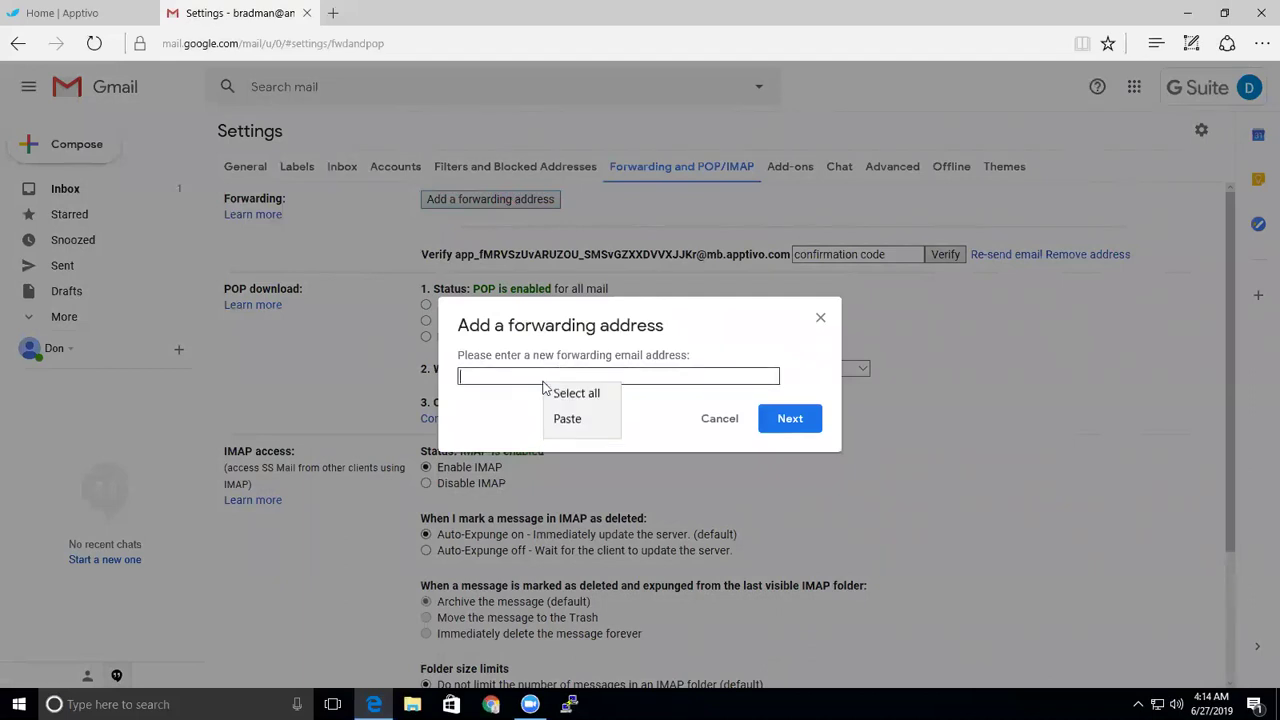
{"action": "left_click", "coordinate": [584, 424]}
{"action": "left_click", "coordinate": [786, 420]}
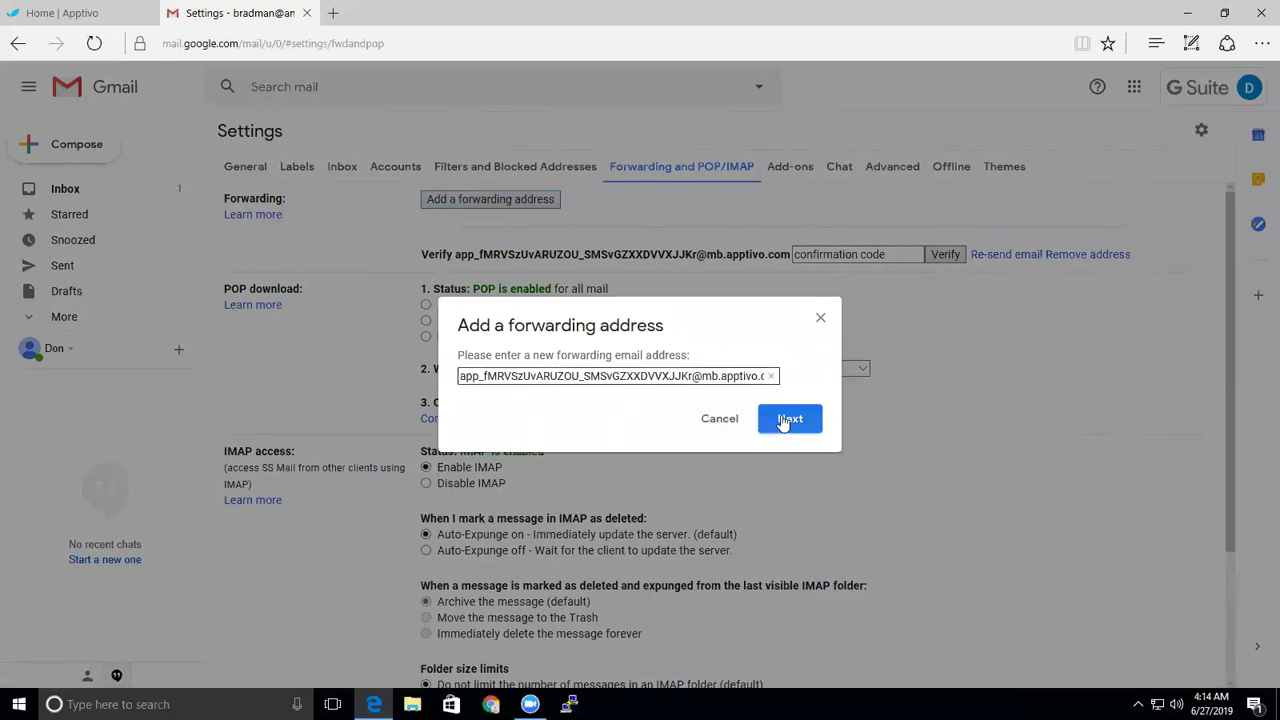
{"action": "left_click", "coordinate": [820, 317]}
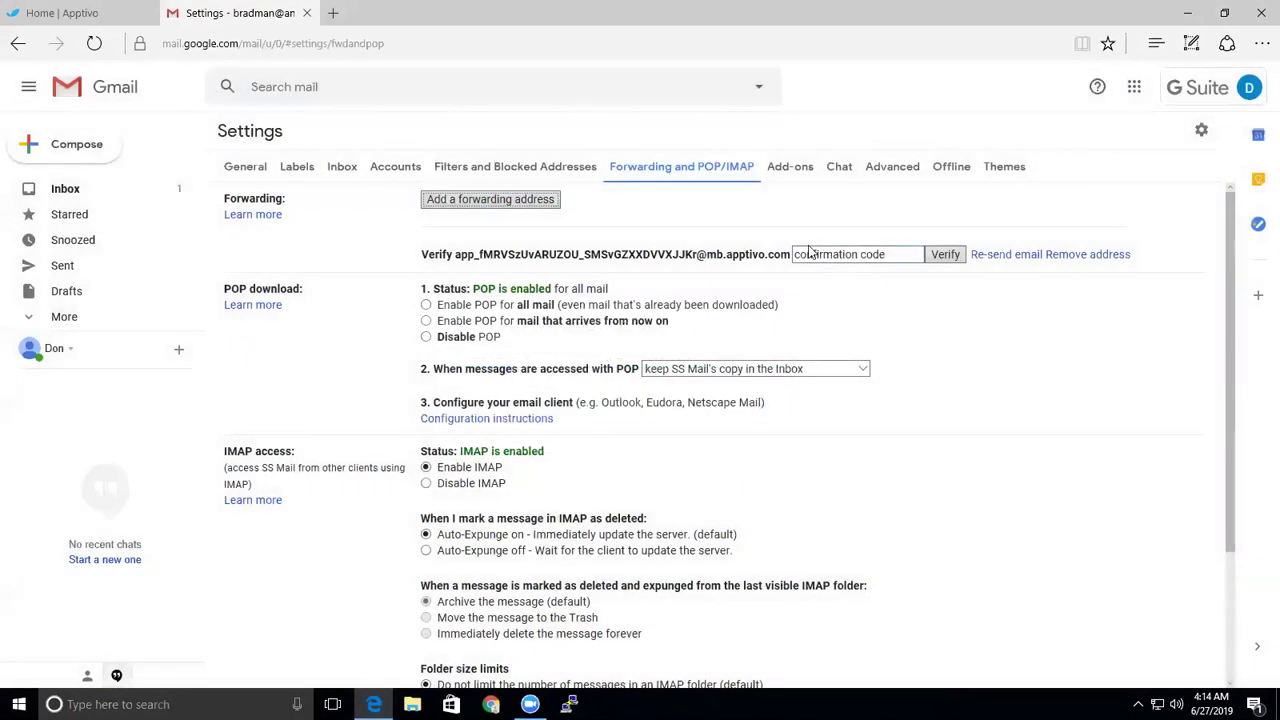
Clear Gmail's confirmation code field, switch to Apptivo and copy the confirmation code from the newest forwarding confirmation email in its Emails inbox.
{"action": "left_click_drag", "start_coordinate": [795, 254], "coordinate": [882, 255]}
{"action": "key", "text": "BackSpace"}
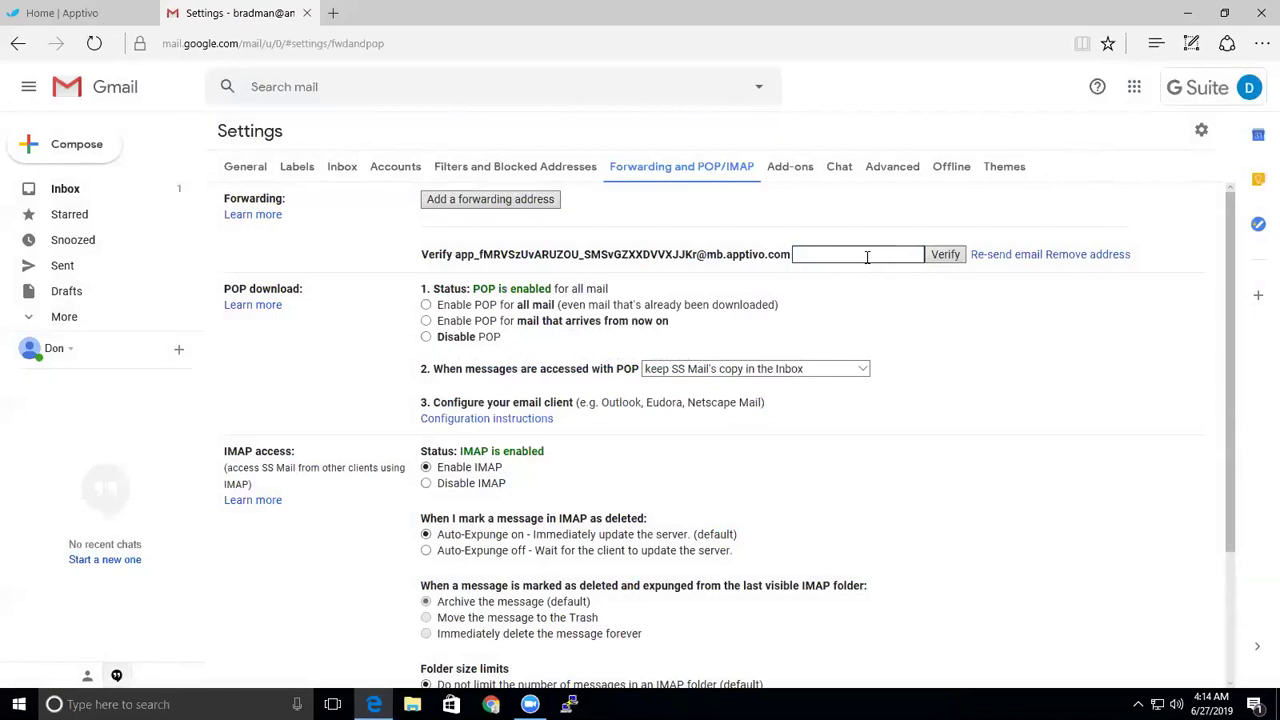
{"action": "left_click", "coordinate": [75, 13]}
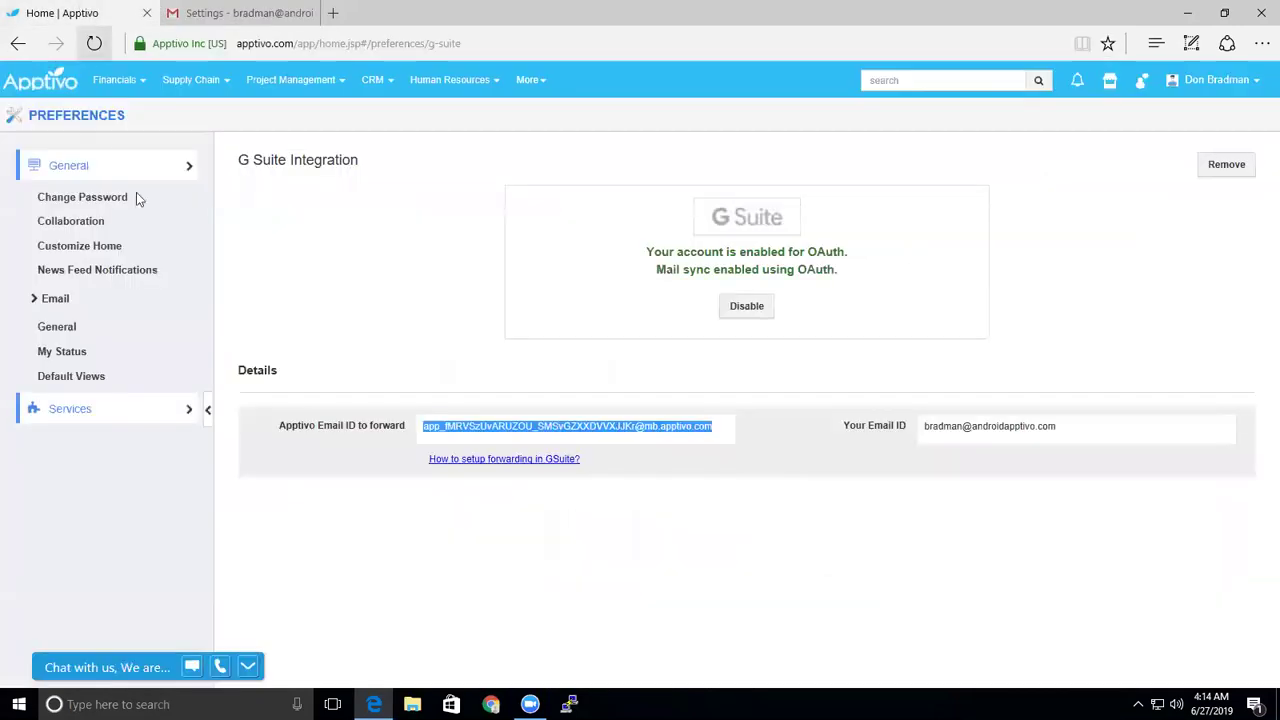
{"action": "left_click", "coordinate": [42, 88]}
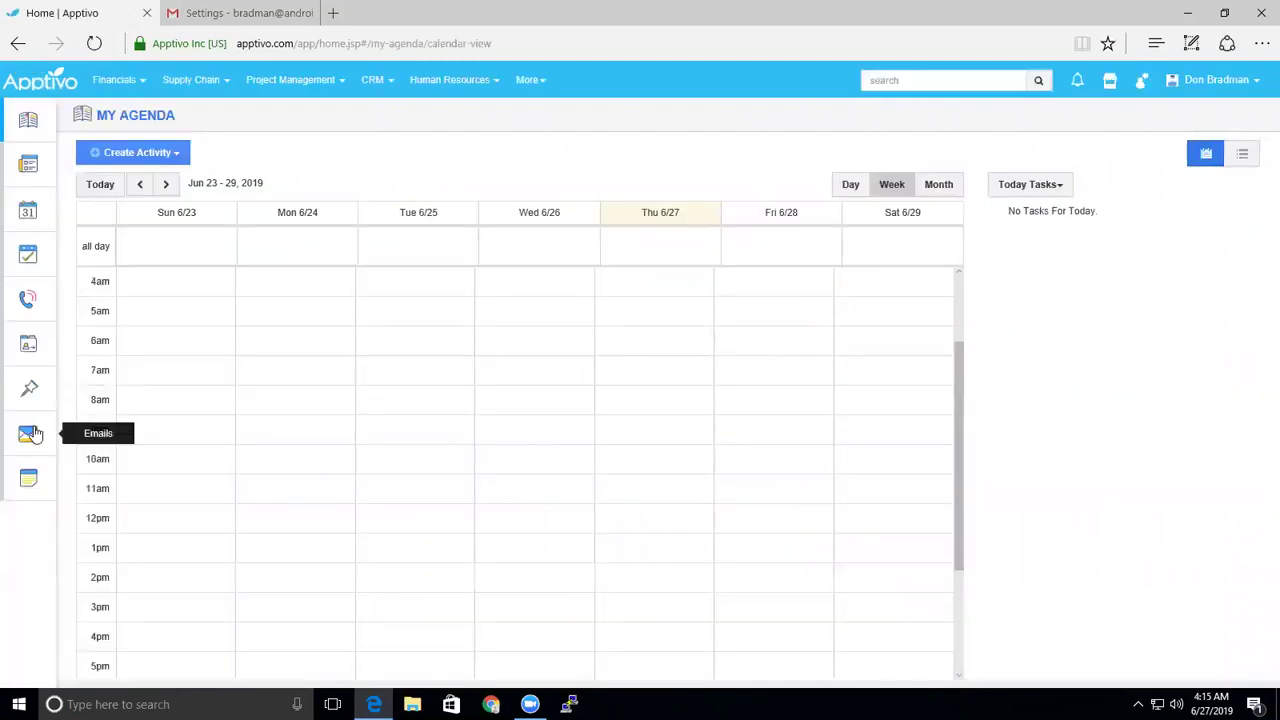
{"action": "left_click", "coordinate": [31, 433]}
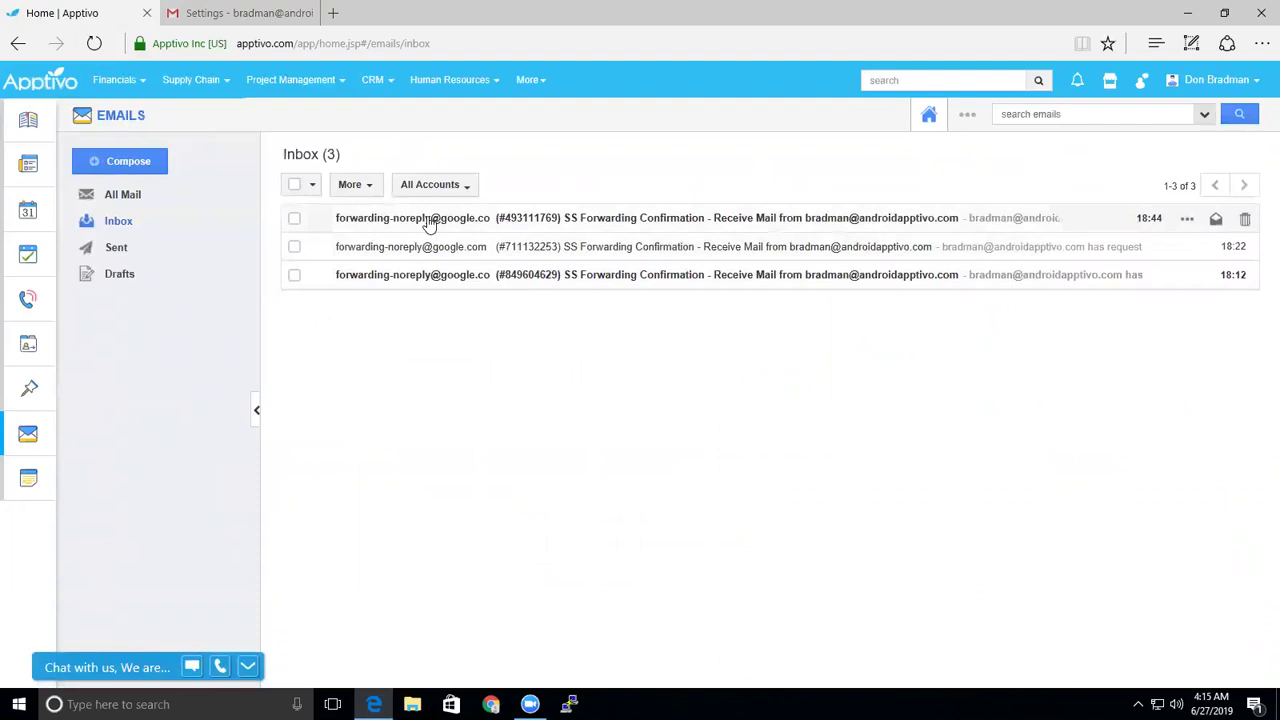
{"action": "left_click", "coordinate": [478, 219]}
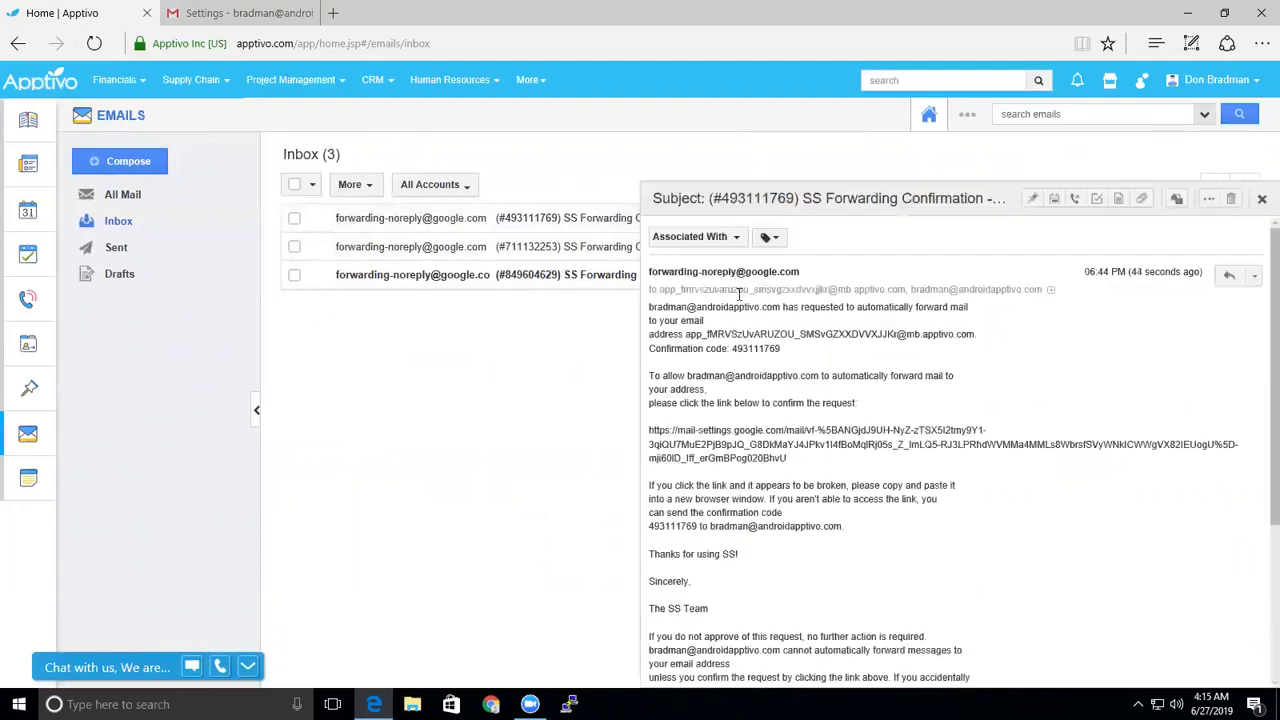
{"action": "left_click_drag", "start_coordinate": [784, 352], "coordinate": [734, 349]}
{"action": "right_click", "coordinate": [742, 351]}
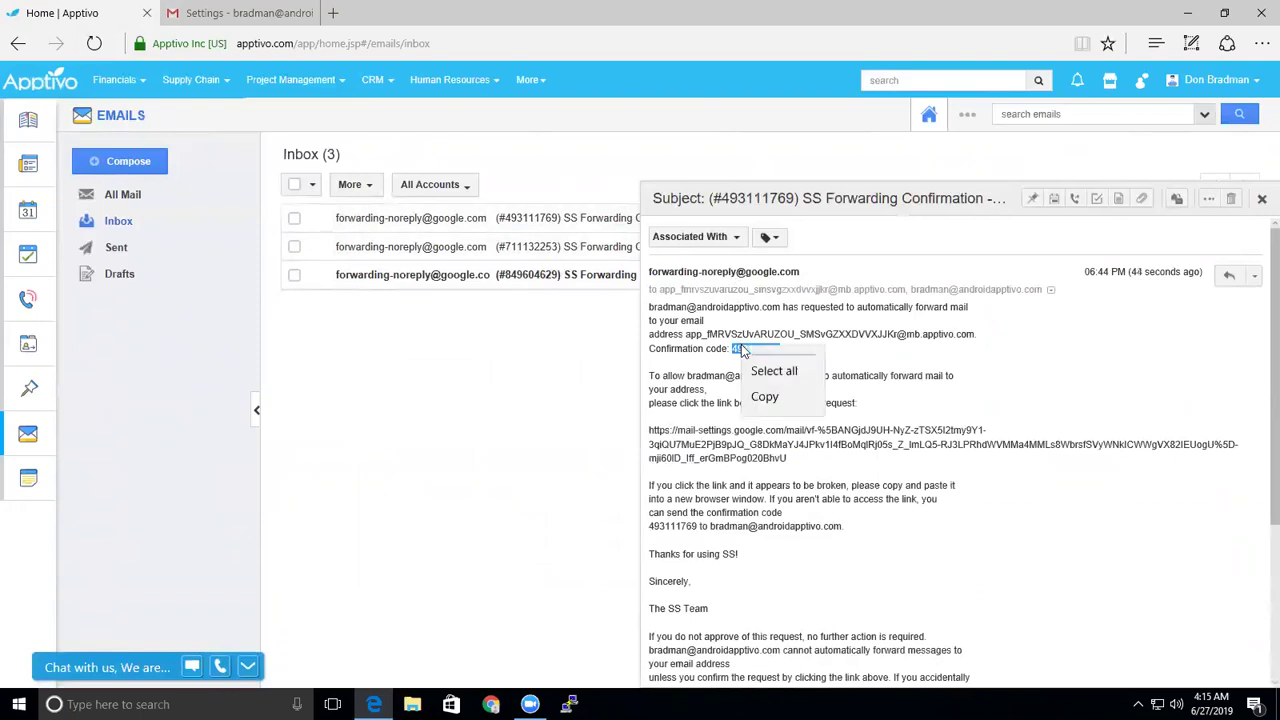
{"action": "left_click", "coordinate": [762, 420]}
Return to the Gmail settings, paste the confirmation code for the Apptivo forwarding address and verify it.
{"action": "left_click", "coordinate": [256, 8]}
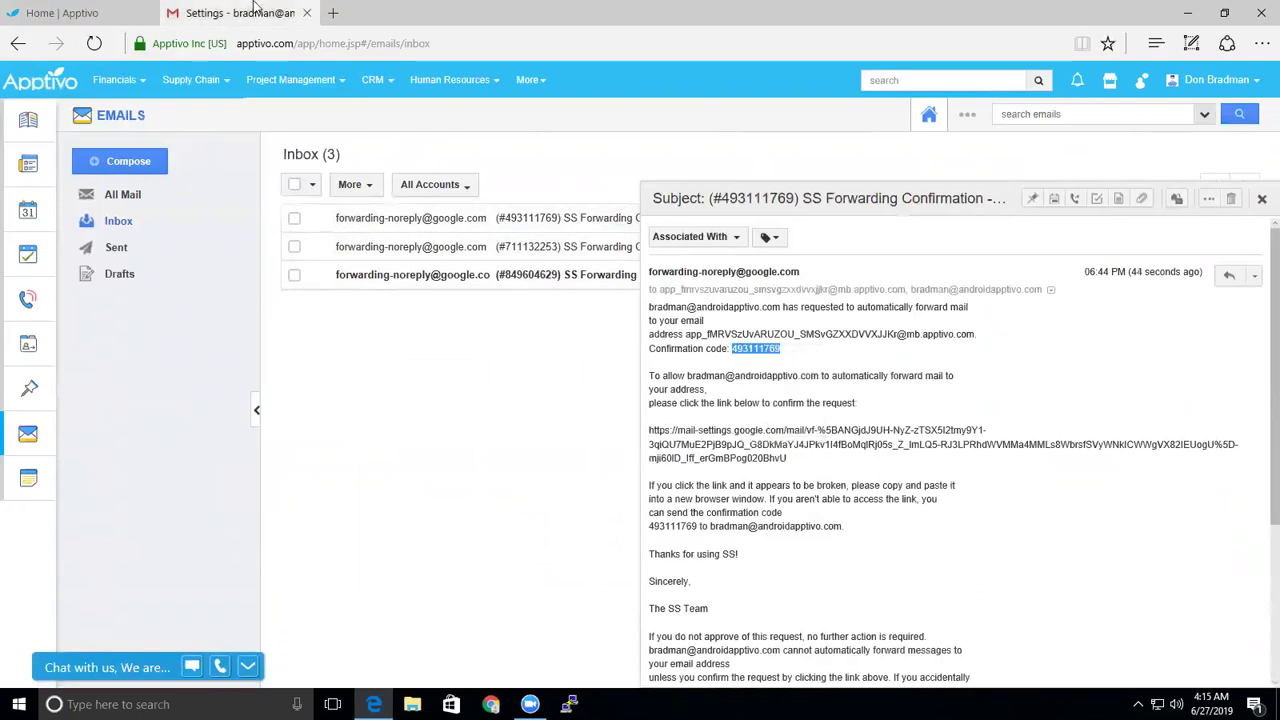
{"action": "right_click", "coordinate": [818, 256]}
{"action": "left_click", "coordinate": [847, 299]}
{"action": "left_click", "coordinate": [946, 256]}
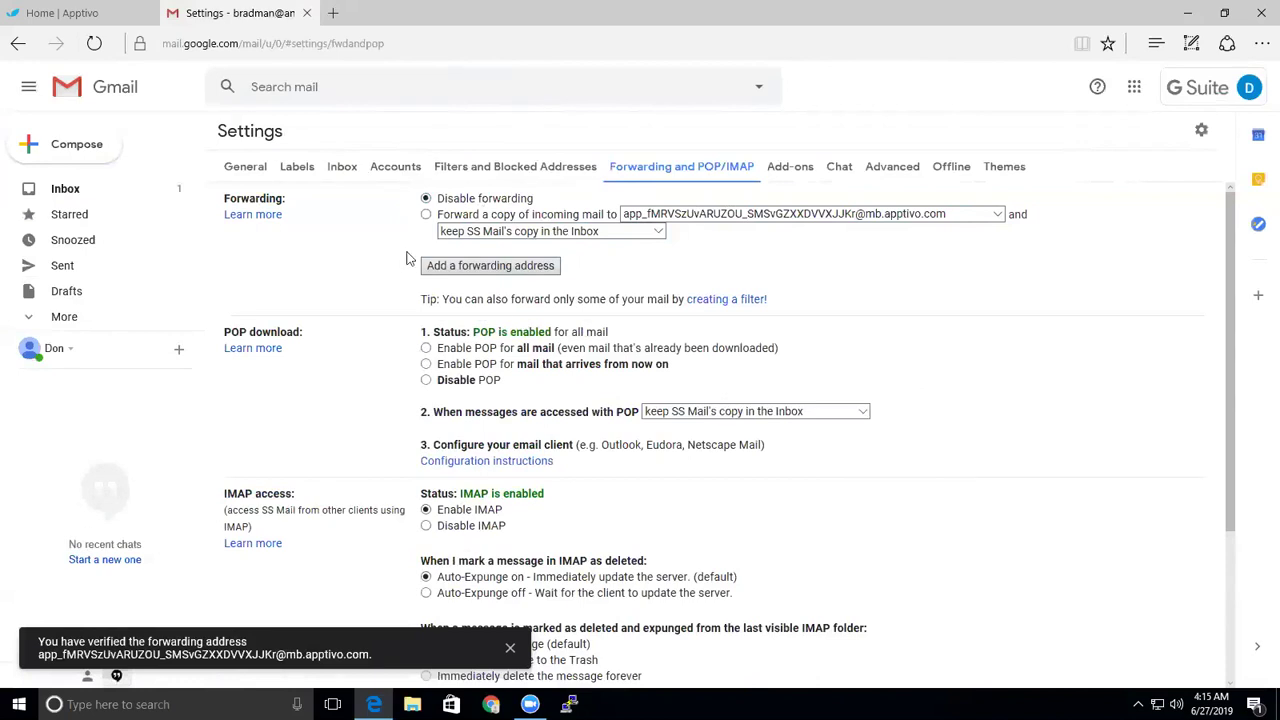
Enable forwarding a copy of incoming mail to the Apptivo address, keeping SS Mail's copy in the Inbox, and save the changes.
{"action": "left_click", "coordinate": [426, 215]}
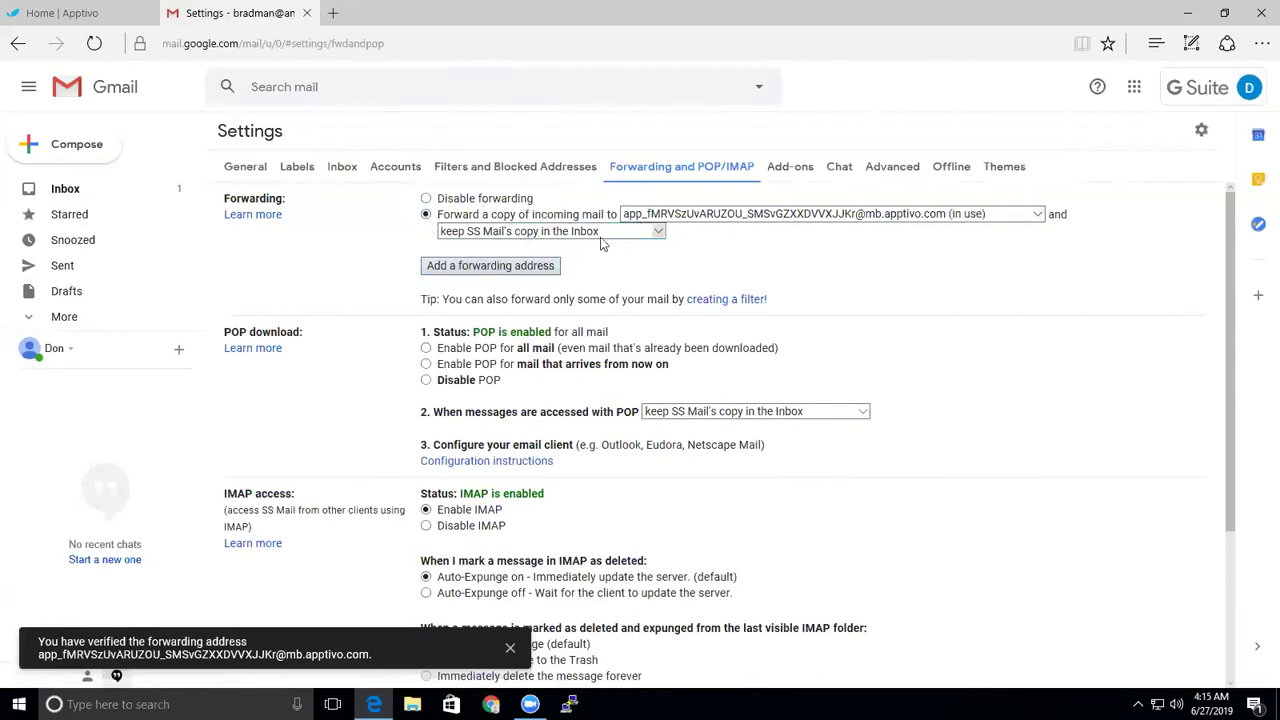
{"action": "scroll", "coordinate": [677, 300], "scroll_direction": "down", "scroll_amount": 5}
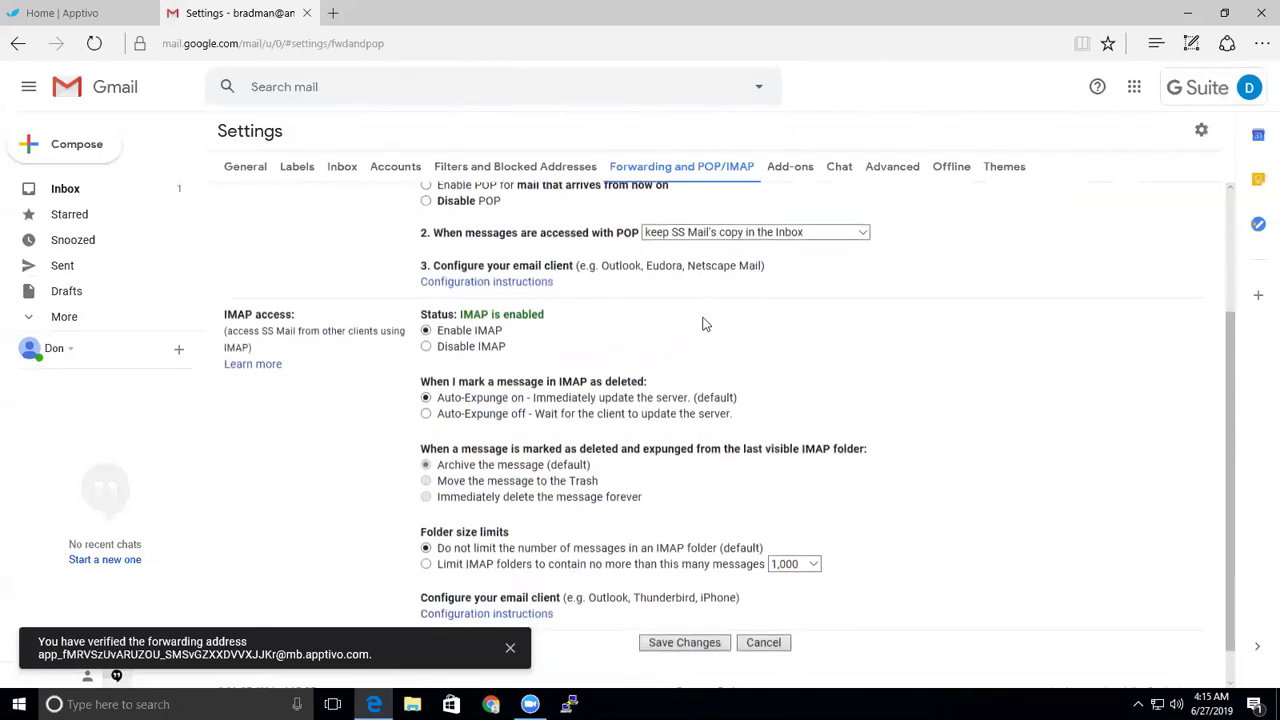
{"action": "left_click", "coordinate": [675, 604]}
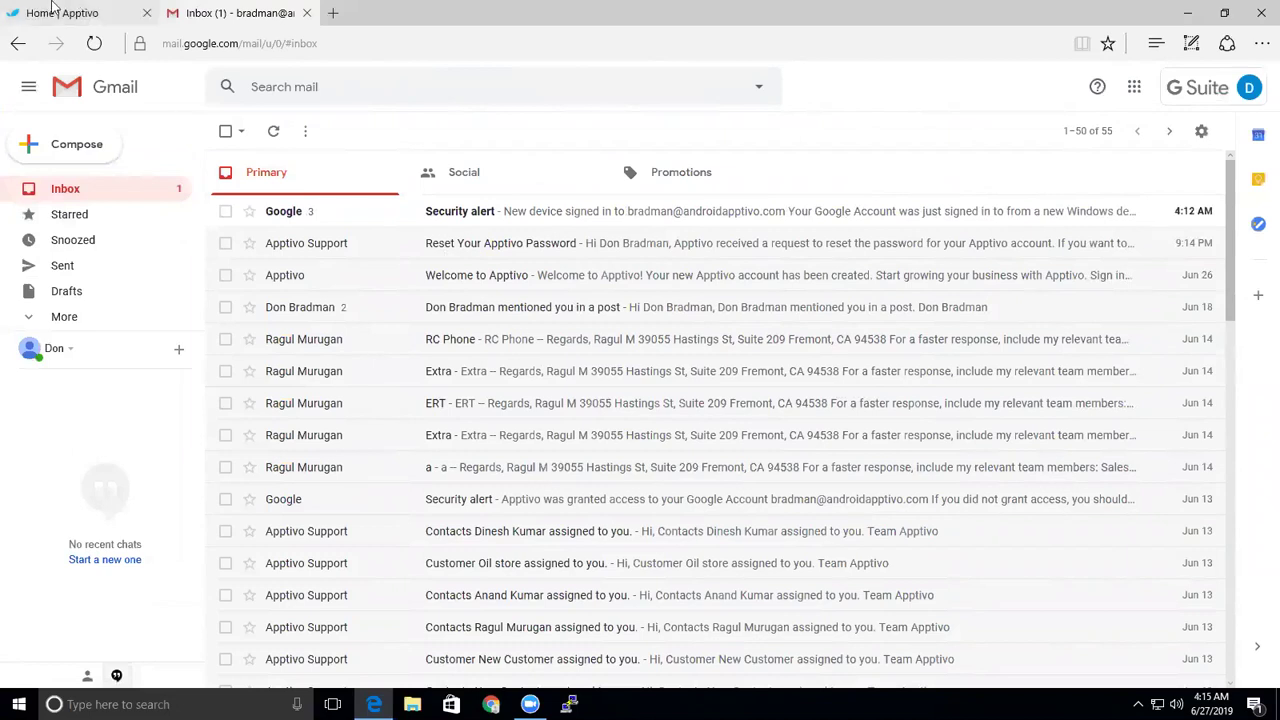
Switch back to Apptivo, close the open confirmation email and view the Sent emails folder.
{"action": "key", "text": "ctrl+shift+Tab"}
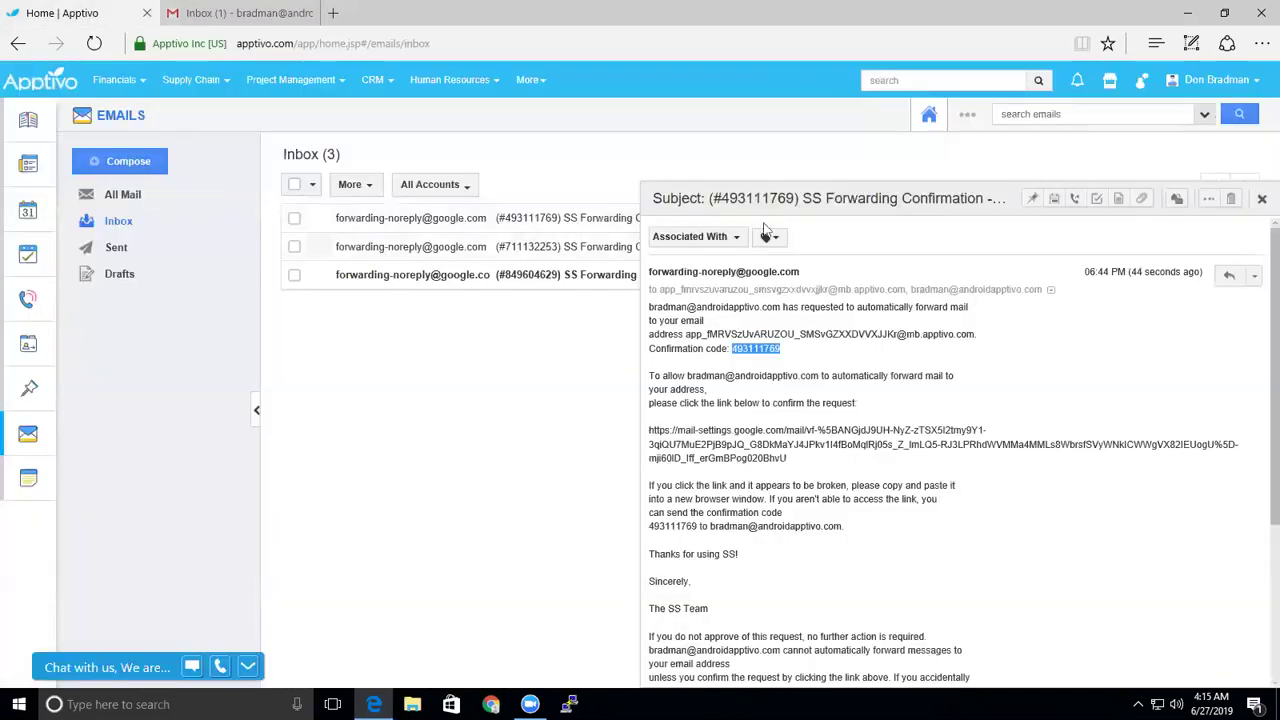
{"action": "left_click", "coordinate": [1259, 200]}
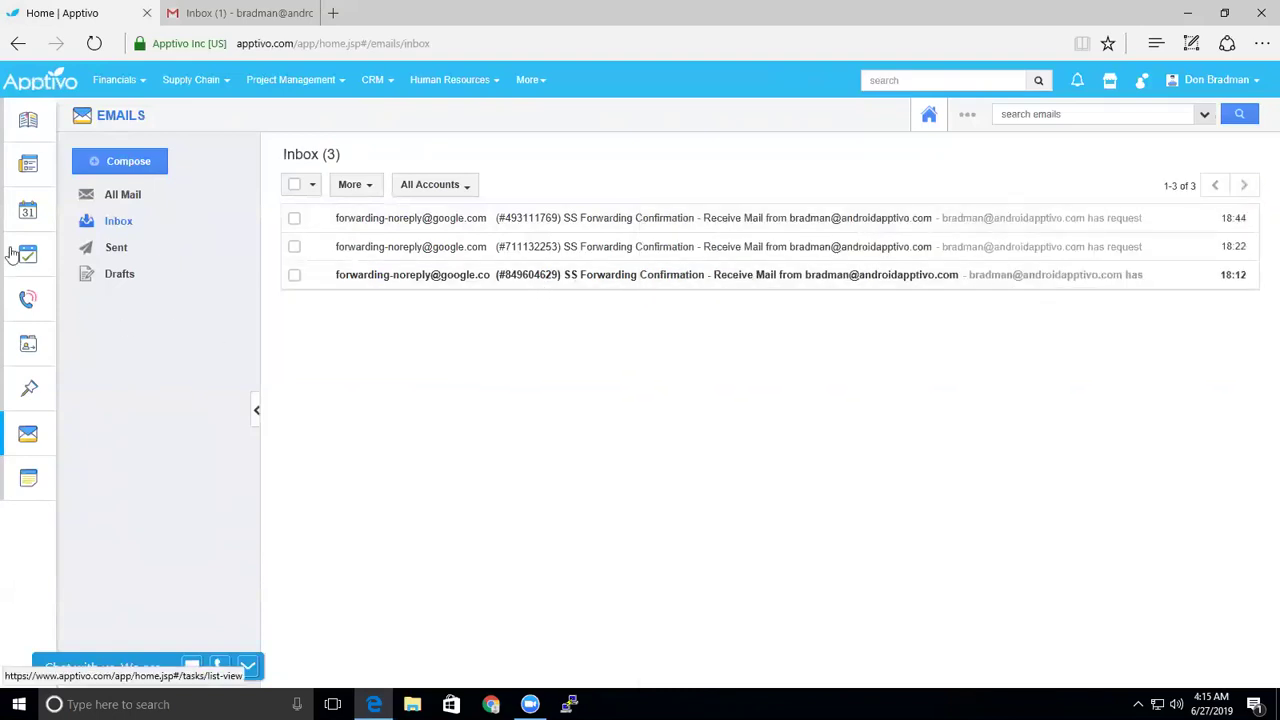
{"action": "left_click", "coordinate": [117, 246]}
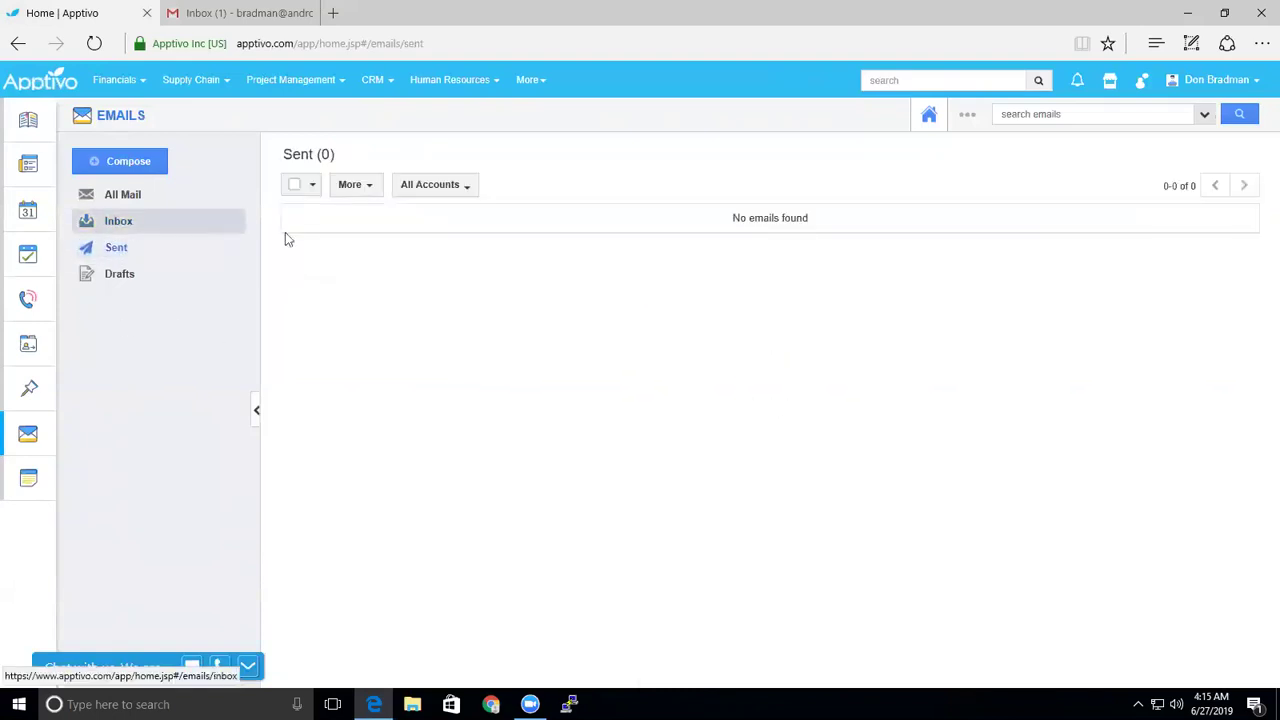
Return to the Emails inbox from the home page, open the newest forwarding confirmation email and inspect its sender and Associated With options.
{"action": "left_click", "coordinate": [28, 88]}
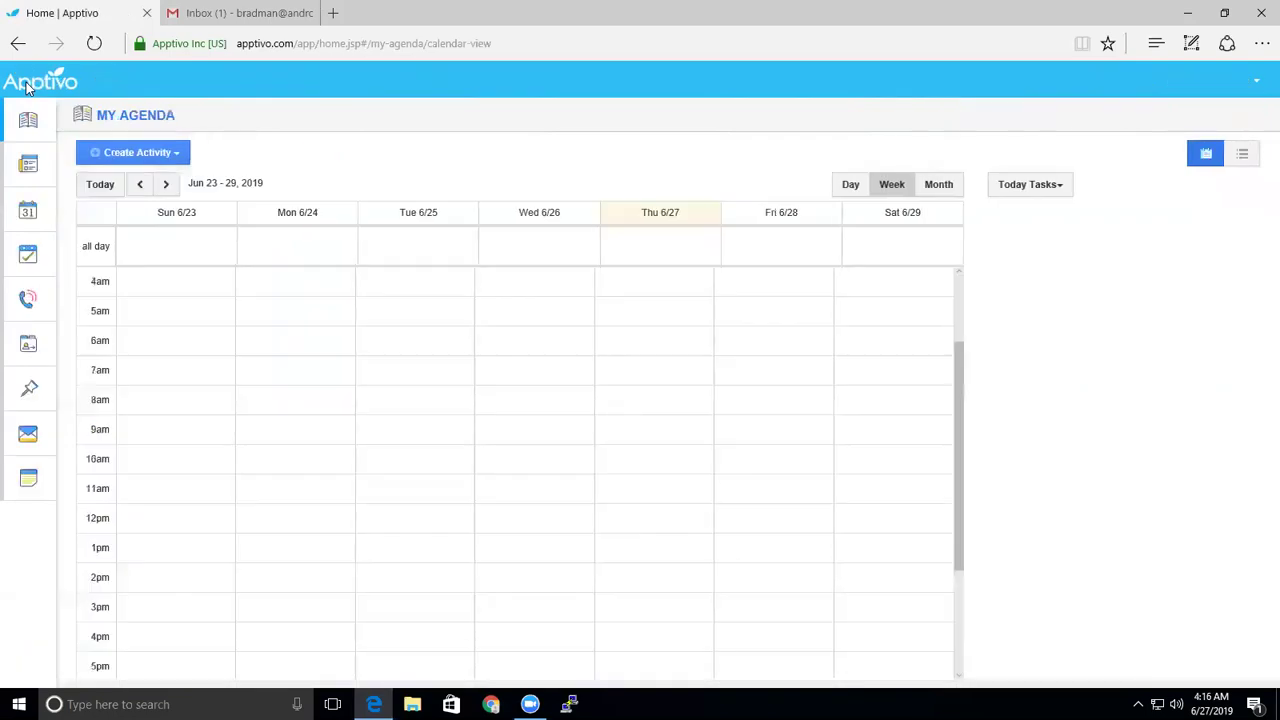
{"action": "left_click", "coordinate": [28, 433]}
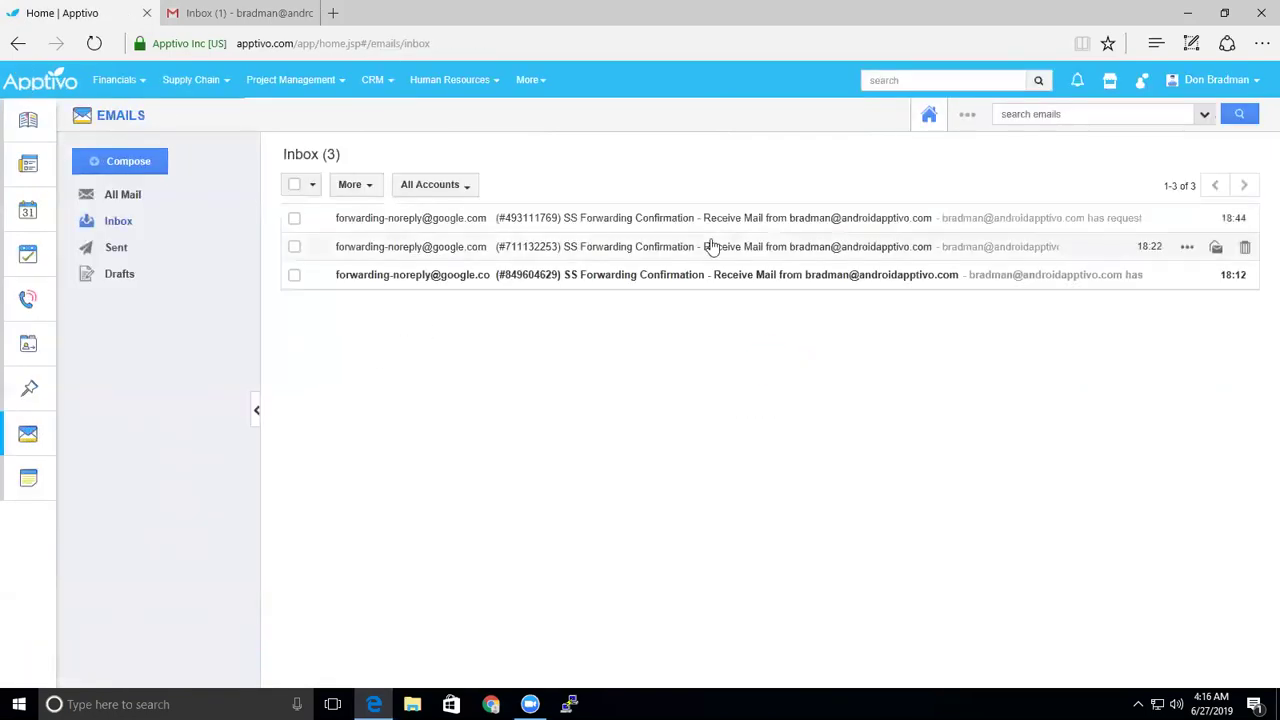
{"action": "left_click", "coordinate": [711, 222]}
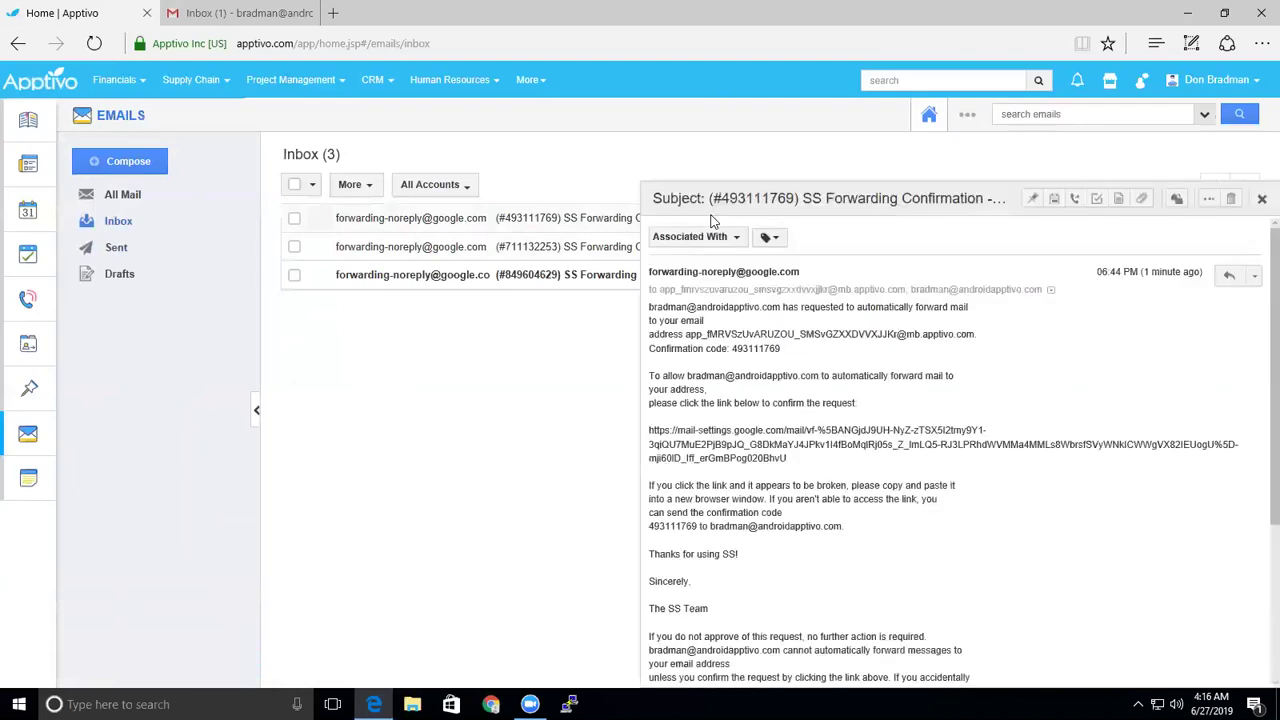
{"action": "left_click_drag", "start_coordinate": [701, 271], "coordinate": [799, 270]}
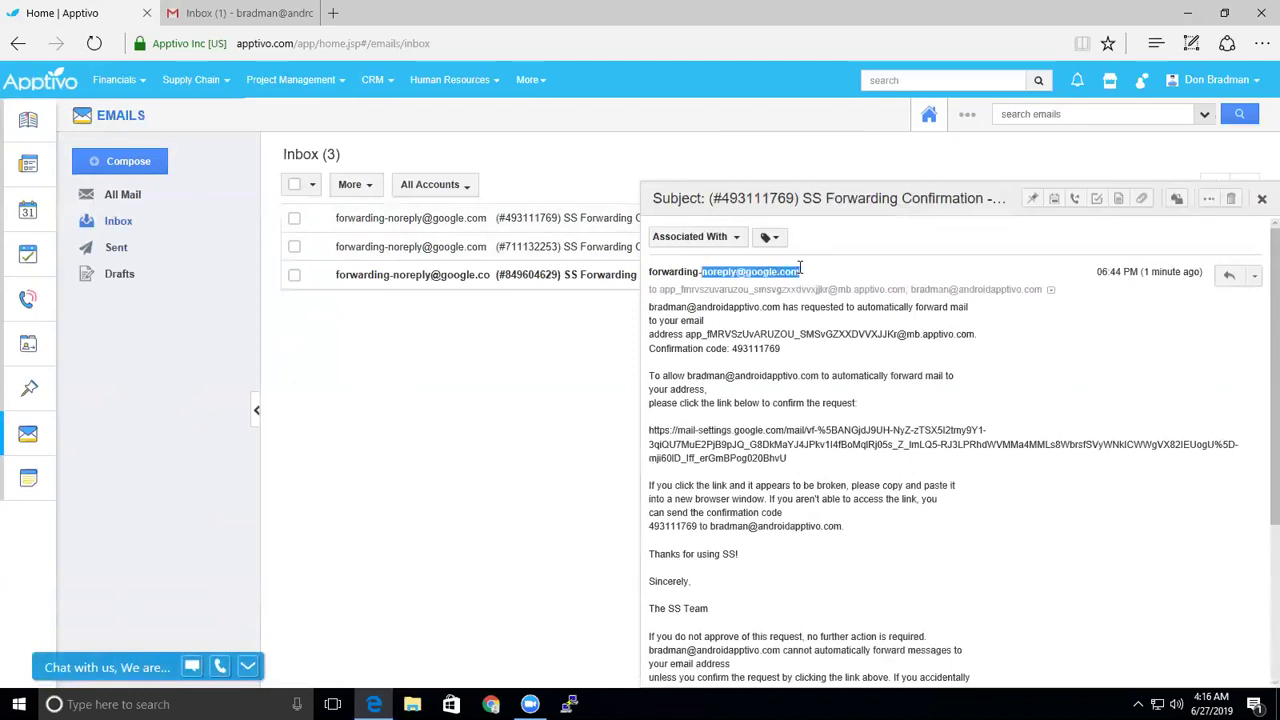
{"action": "left_click", "coordinate": [708, 244]}
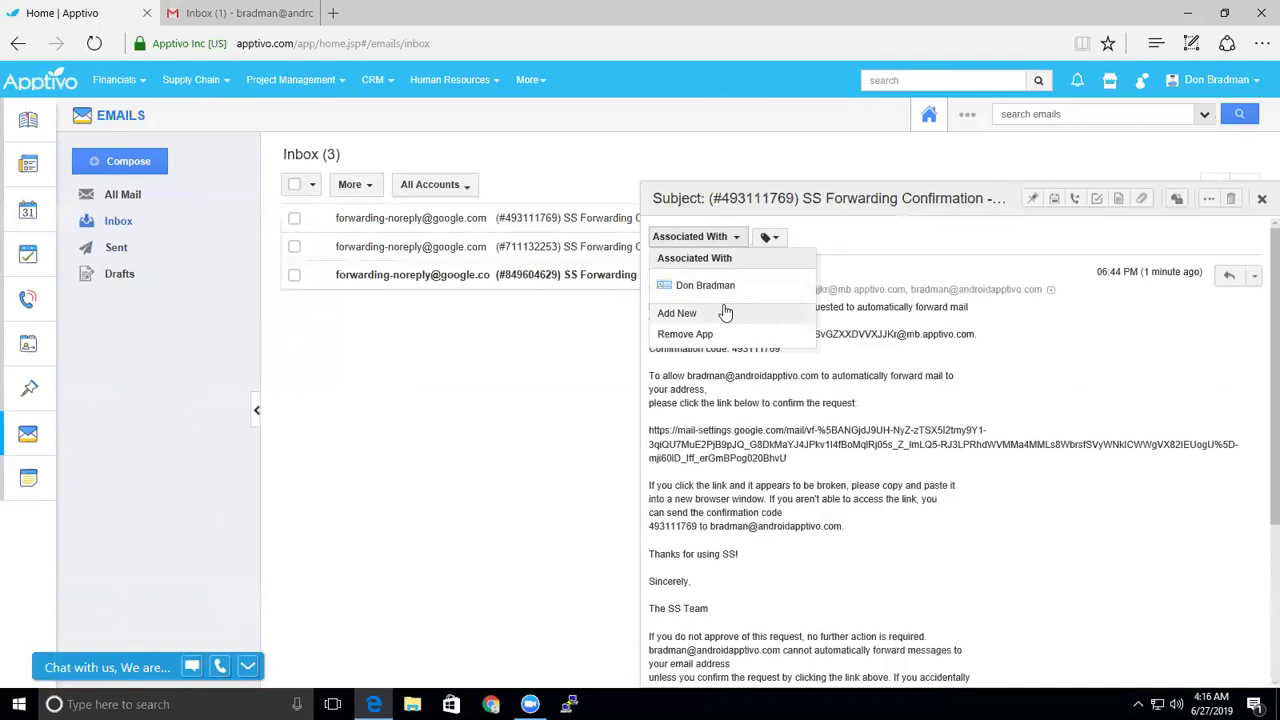
Open the "test" contact from the CRM Contacts app and view its emails.
{"action": "left_click", "coordinate": [378, 82]}
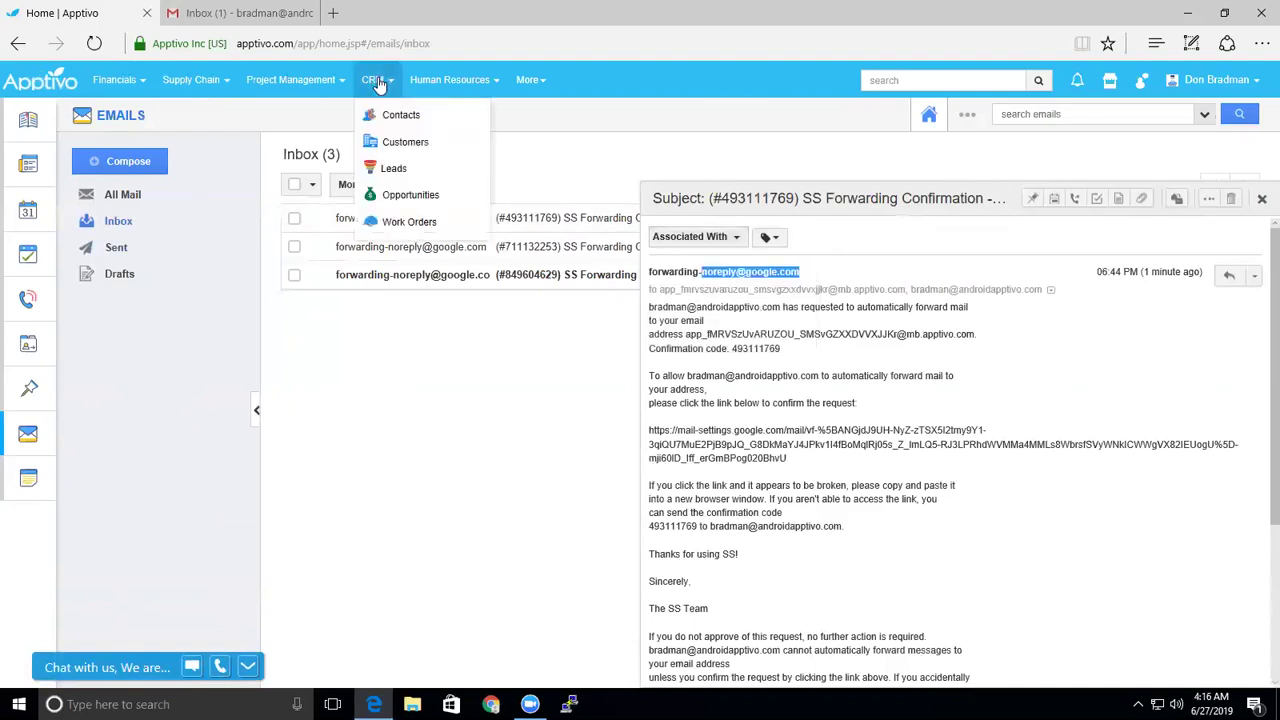
{"action": "left_click", "coordinate": [405, 125]}
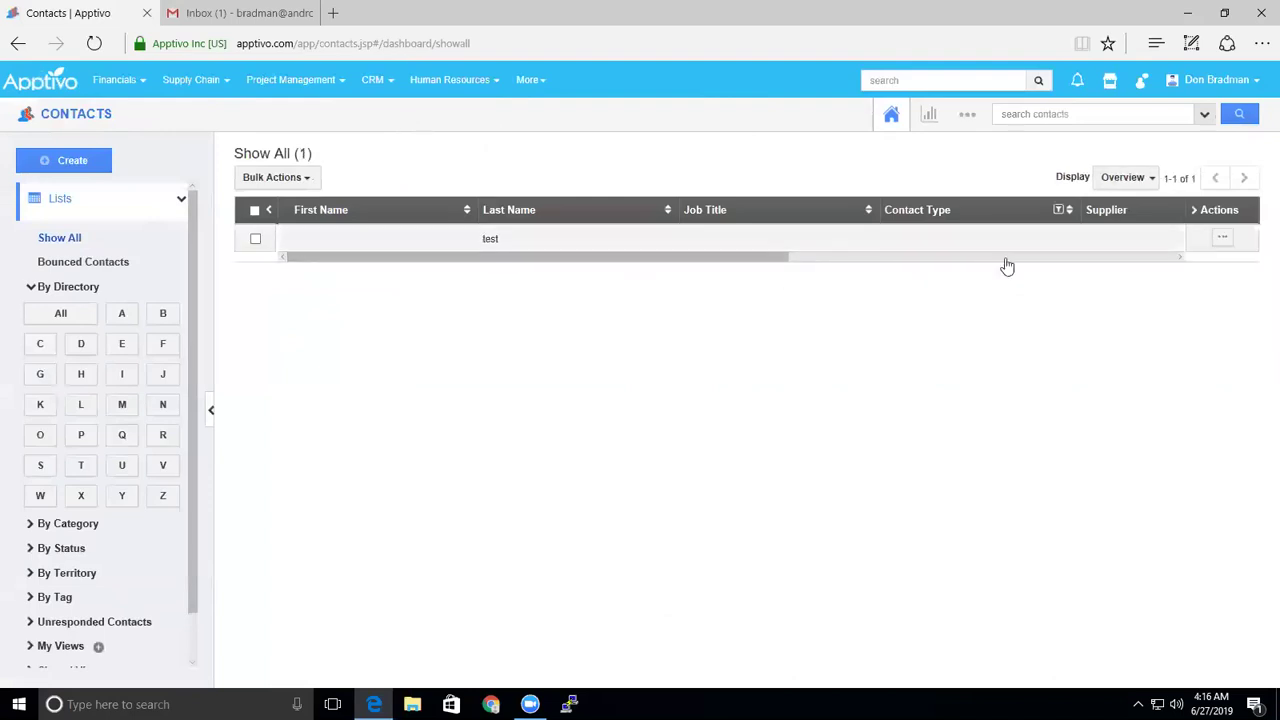
{"action": "left_click", "coordinate": [1224, 240]}
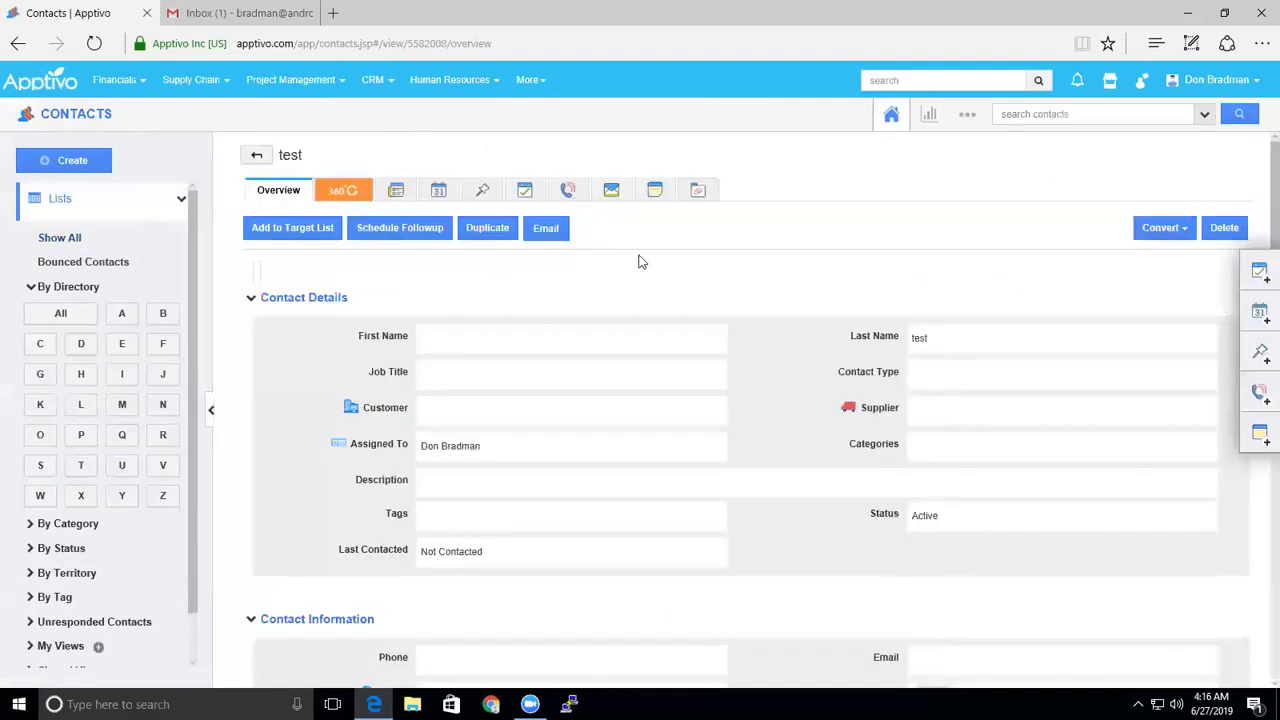
{"action": "left_click", "coordinate": [614, 195]}
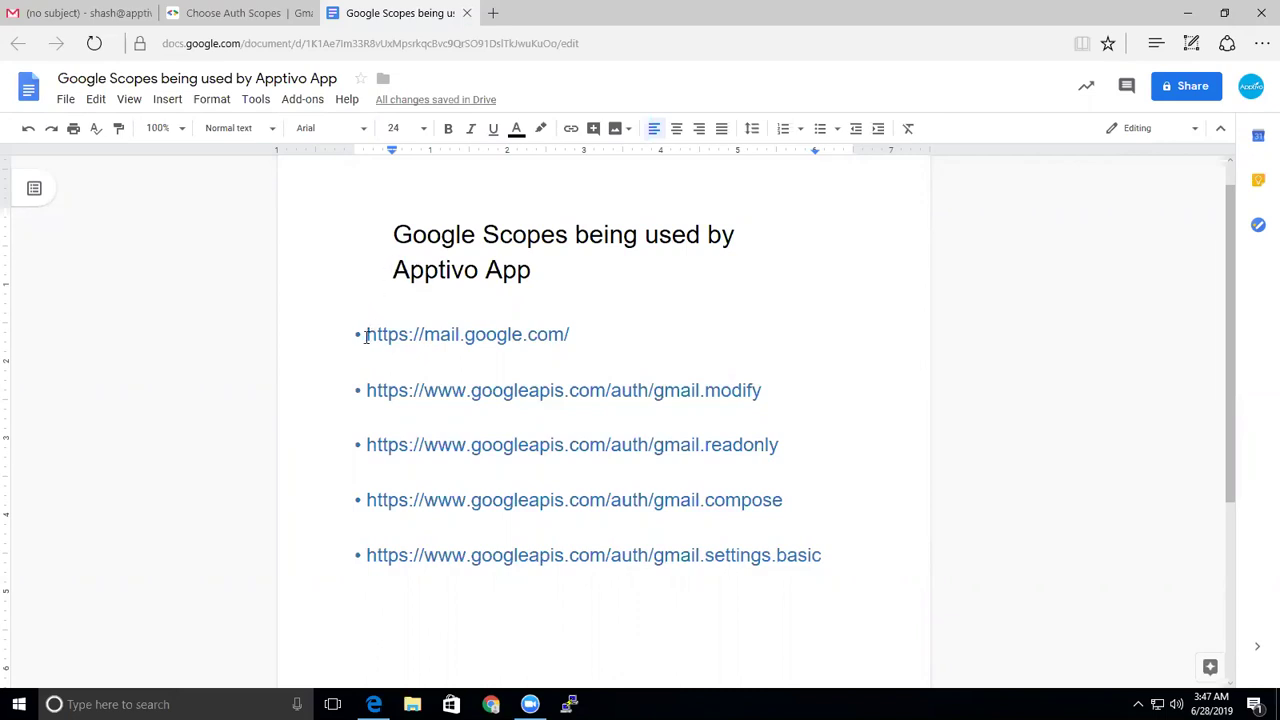
Review the Google scopes used by the Apptivo app in the document, highlighting each one from mail.google.com to gmail.settings.basic.
{"action": "left_click_drag", "start_coordinate": [364, 335], "coordinate": [573, 335]}
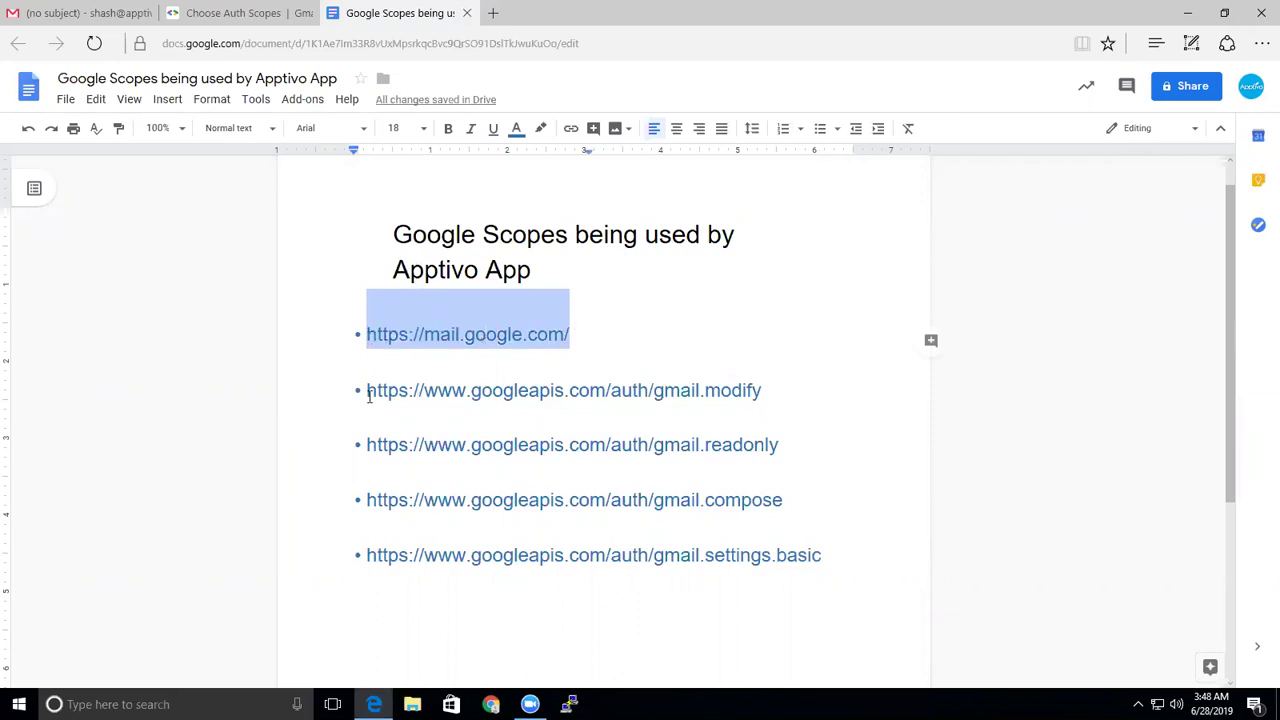
{"action": "left_click_drag", "start_coordinate": [361, 391], "coordinate": [765, 397]}
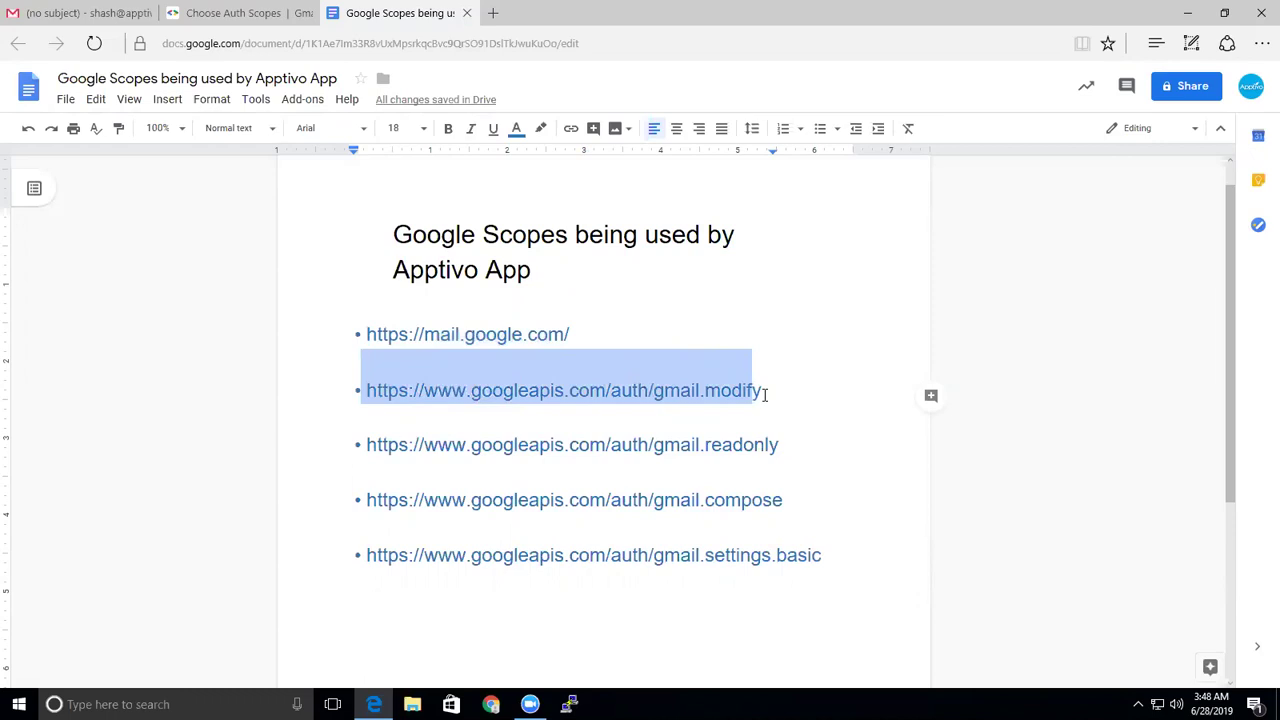
{"action": "left_click_drag", "start_coordinate": [367, 450], "coordinate": [775, 448]}
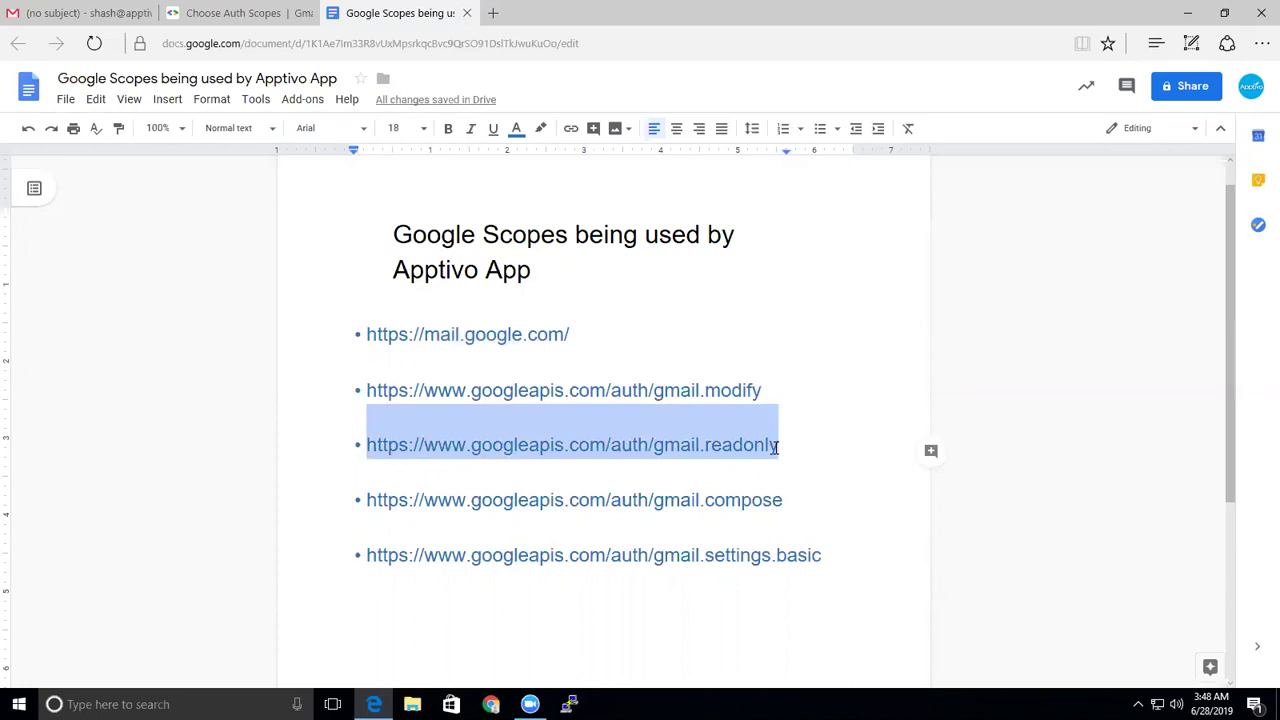
{"action": "left_click_drag", "start_coordinate": [370, 500], "coordinate": [784, 492]}
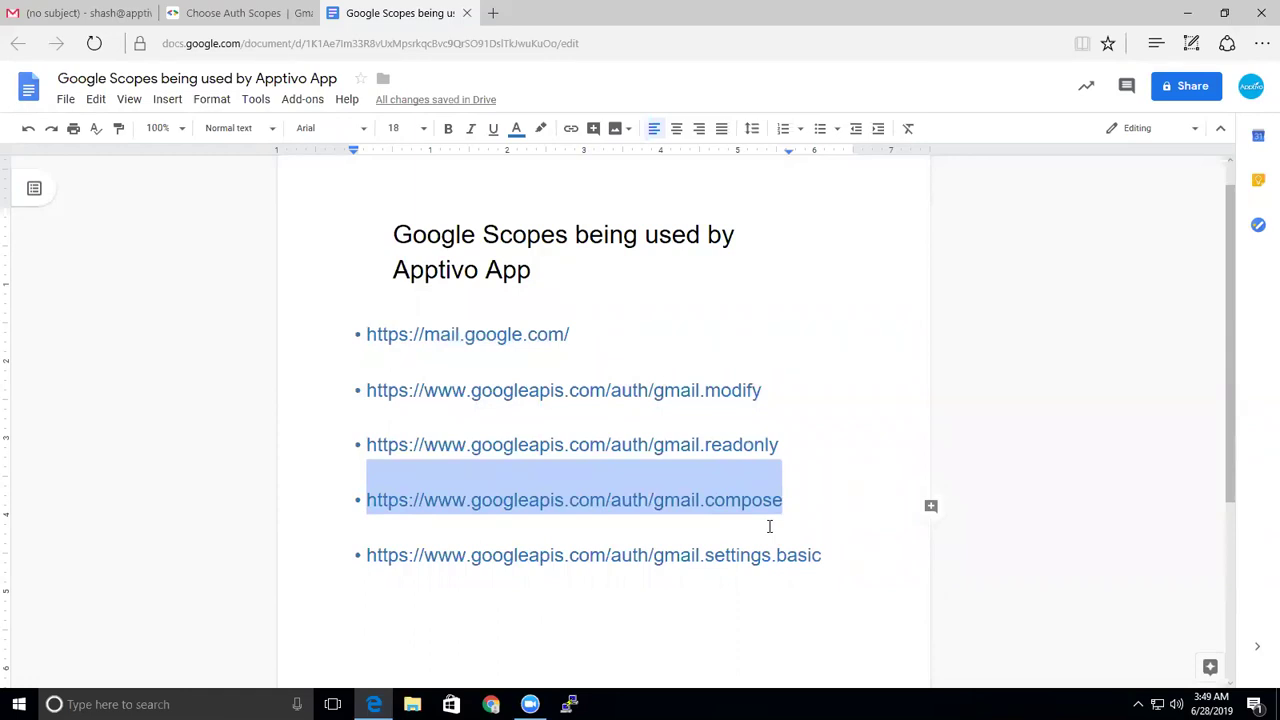
{"action": "left_click_drag", "start_coordinate": [368, 554], "coordinate": [817, 571]}
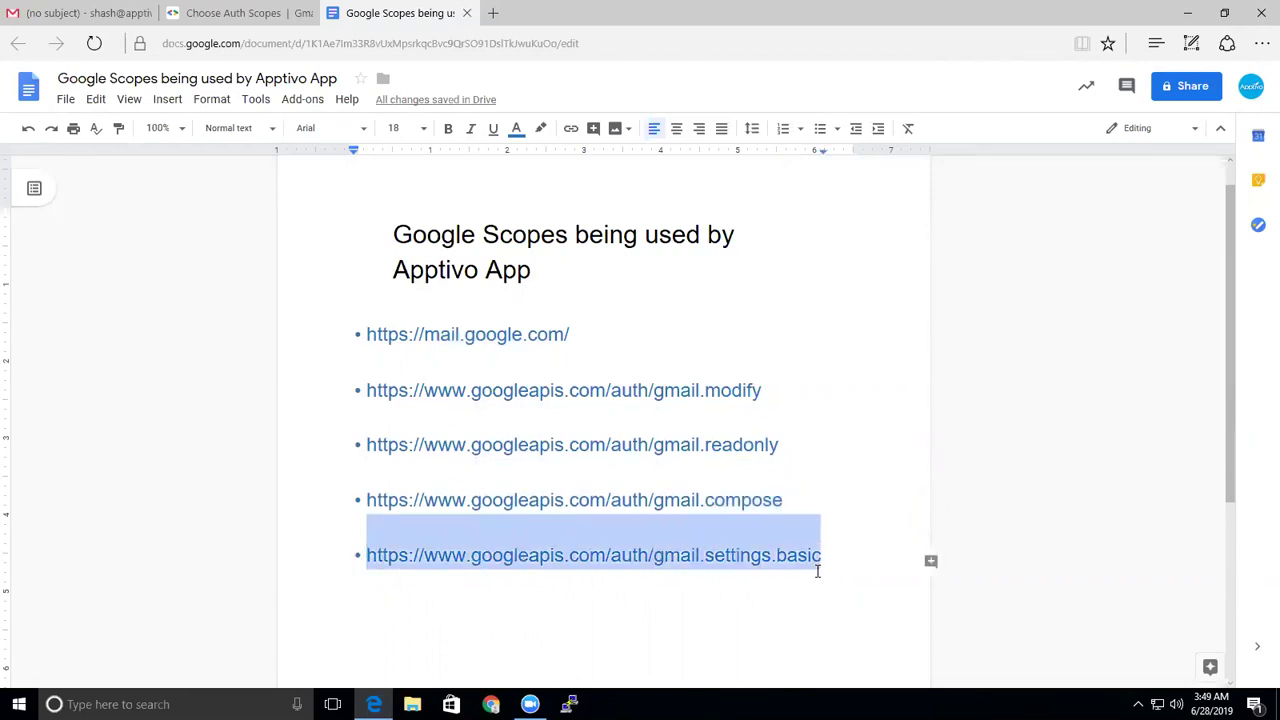